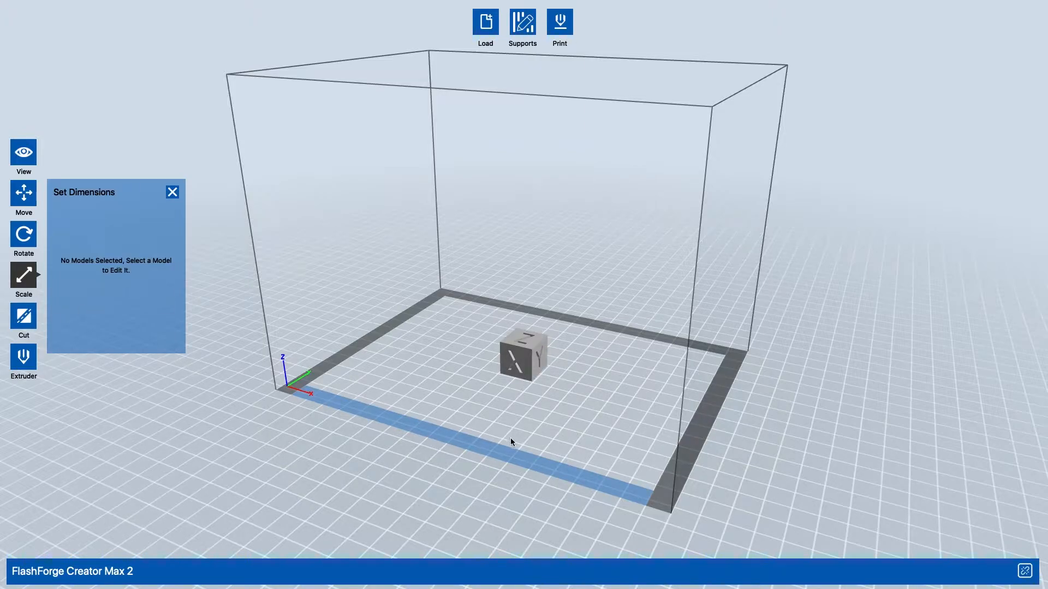
# - Examine the calibration cube on the build plate up close and from several angles
pyautogui.scroll(10, 527, 366)
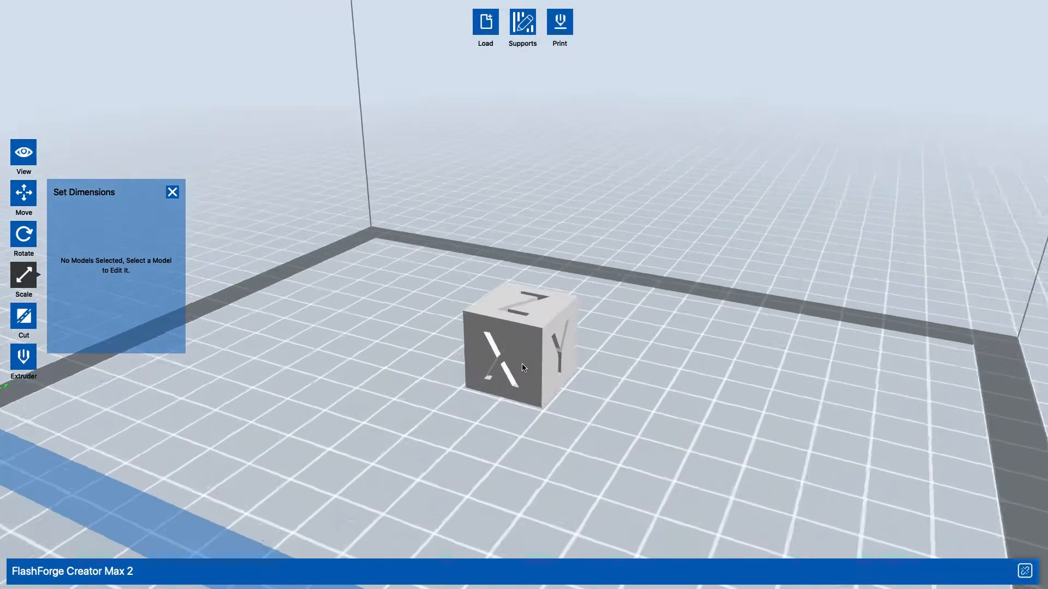
pyautogui.scroll(3, 522, 368)
pyautogui.scroll(-15, 523, 367)
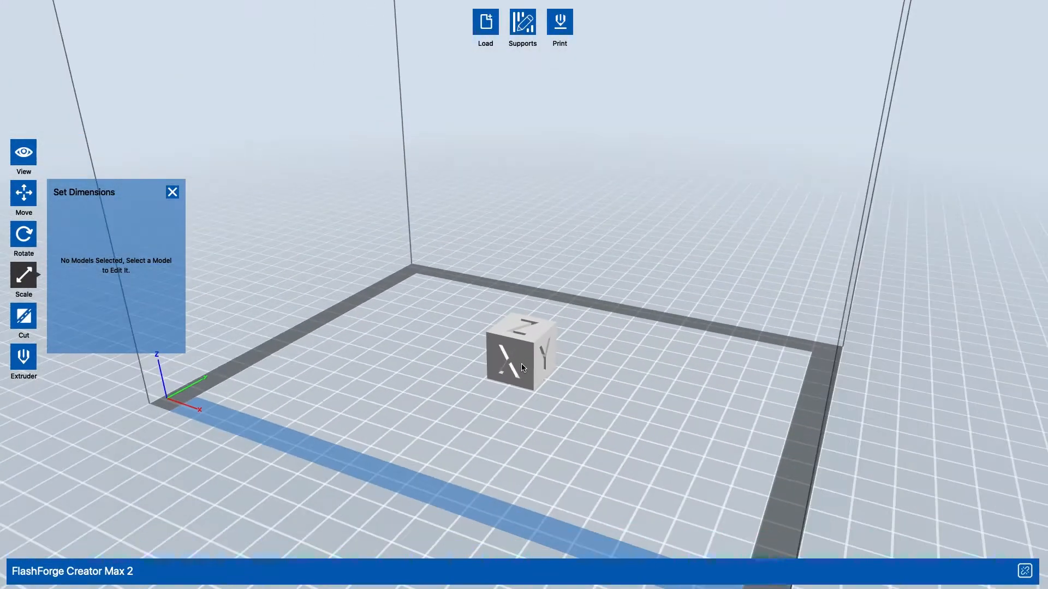
pyautogui.scroll(-5, 522, 366)
pyautogui.moveTo(583, 323); pyautogui.dragTo(507, 382, button='right')
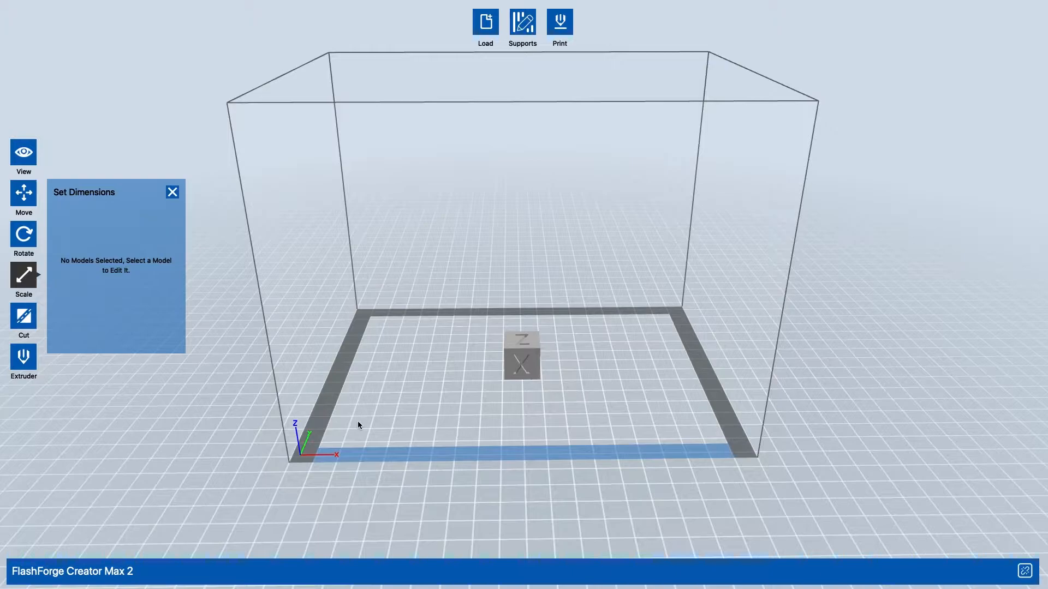
pyautogui.click(528, 339)
pyautogui.moveTo(528, 338); pyautogui.dragTo(563, 330)
# - View the cube and build volume from the preset top and left views
pyautogui.click(23, 152)
pyautogui.moveTo(283, 310); pyautogui.dragTo(427, 345, button='right')
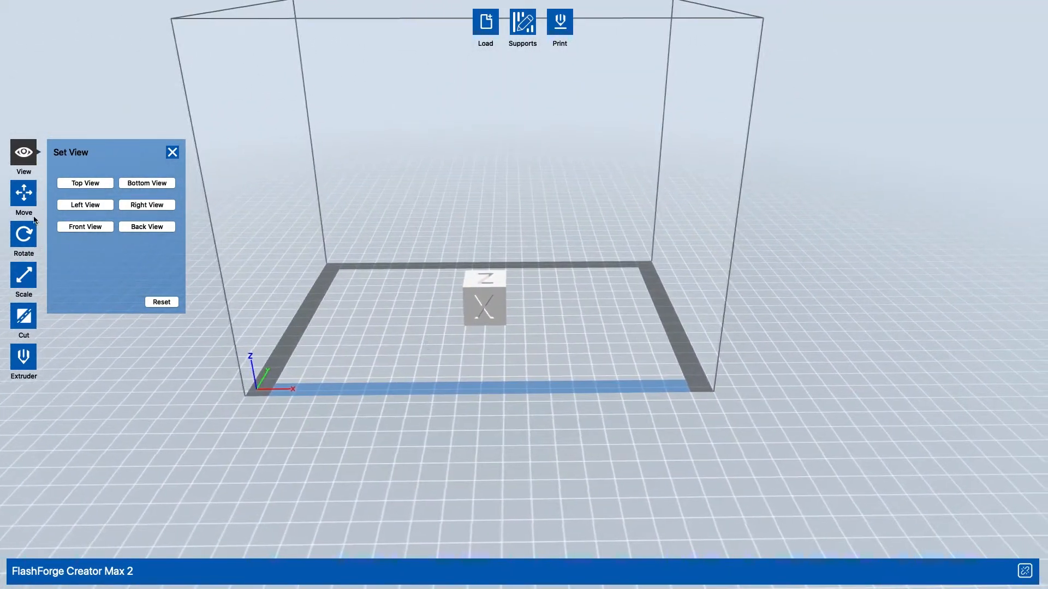
pyautogui.click(71, 186)
pyautogui.click(79, 203)
pyautogui.moveTo(469, 261); pyautogui.dragTo(486, 230, button='right')
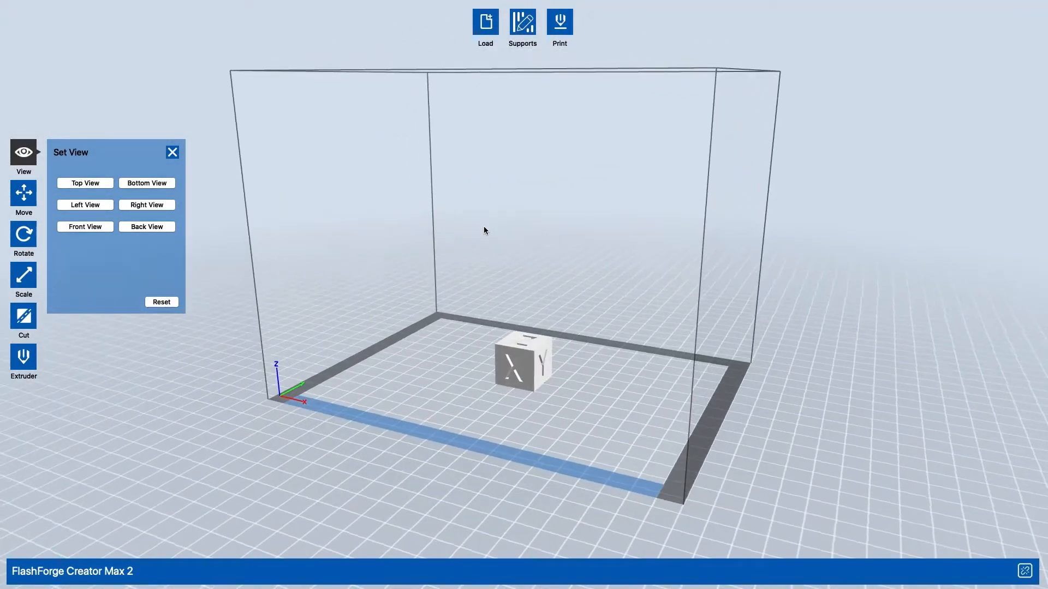
# - Move the cube on the build plate to X 8.00 mm and Y 25.21 mm
pyautogui.click(24, 194)
pyautogui.click(79, 194)
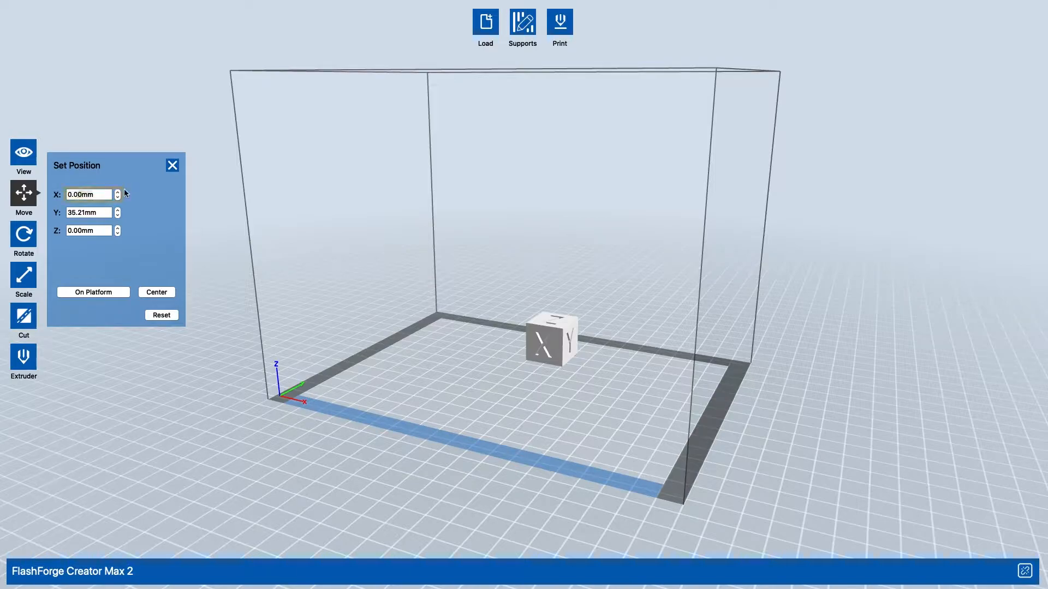
pyautogui.click(97, 213)
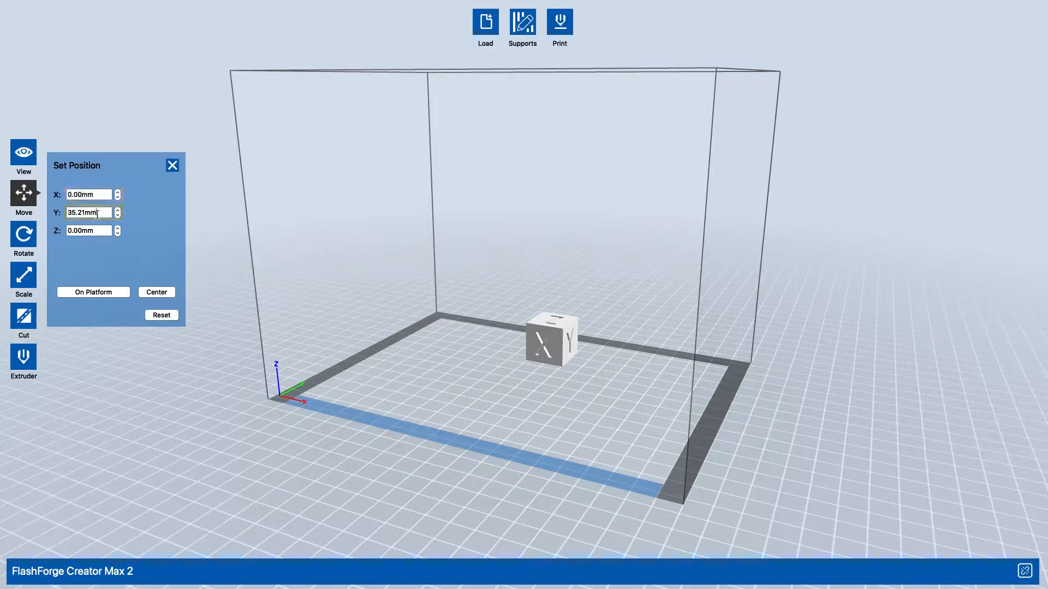
pyautogui.click(94, 189)
pyautogui.click(117, 192)
pyautogui.click(116, 192)
pyautogui.click(118, 192)
pyautogui.click(117, 192)
pyautogui.click(118, 192)
pyautogui.click(117, 192)
pyautogui.click(117, 192)
pyautogui.click(117, 192)
pyautogui.click(117, 214)
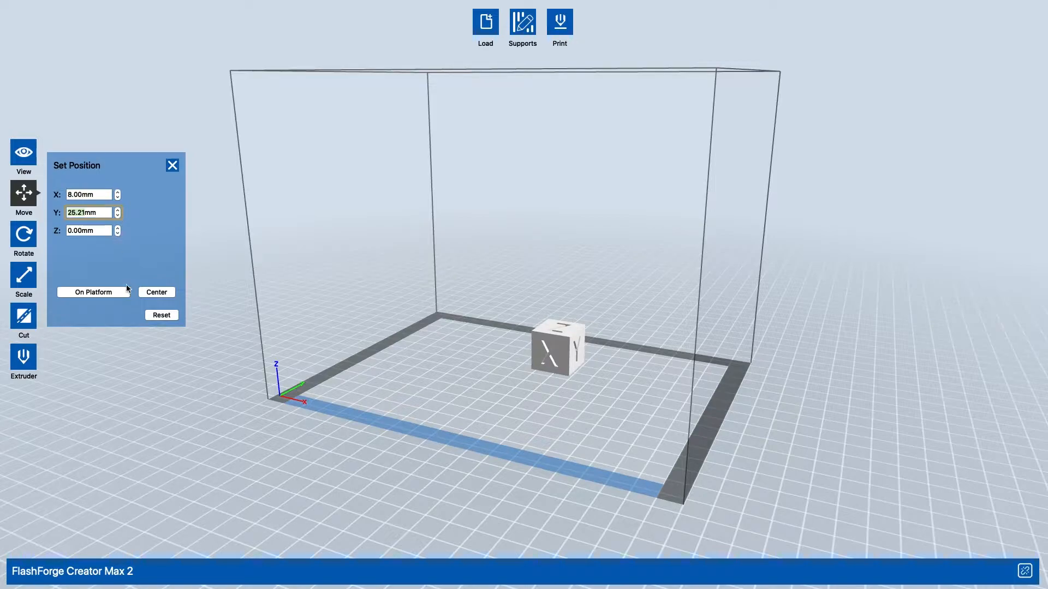
# - Center the cube, and try raising it to Z 5.00 mm before setting it back on the platform
pyautogui.click(155, 295)
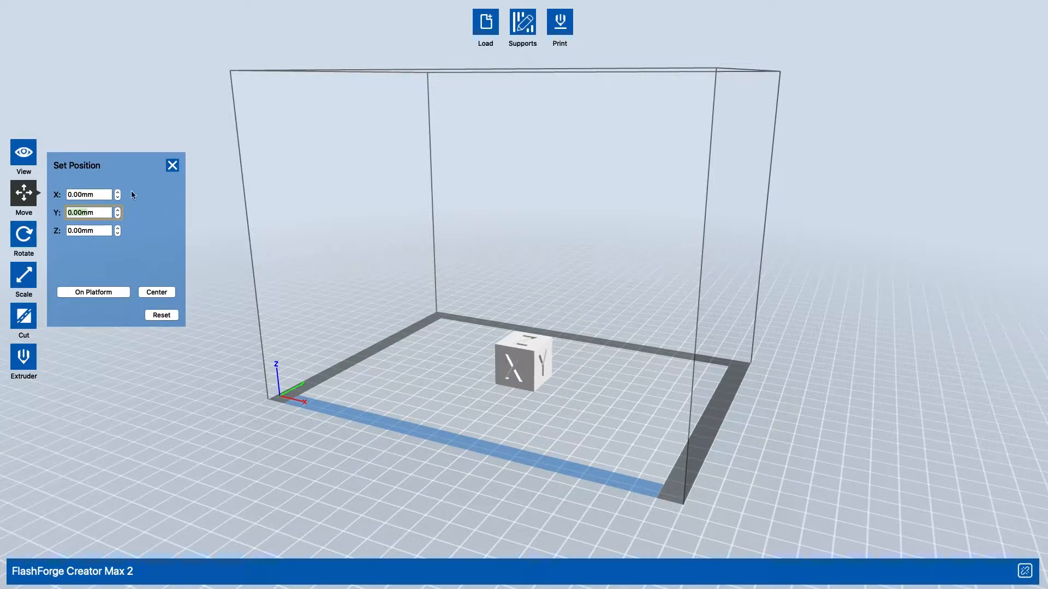
pyautogui.click(117, 228)
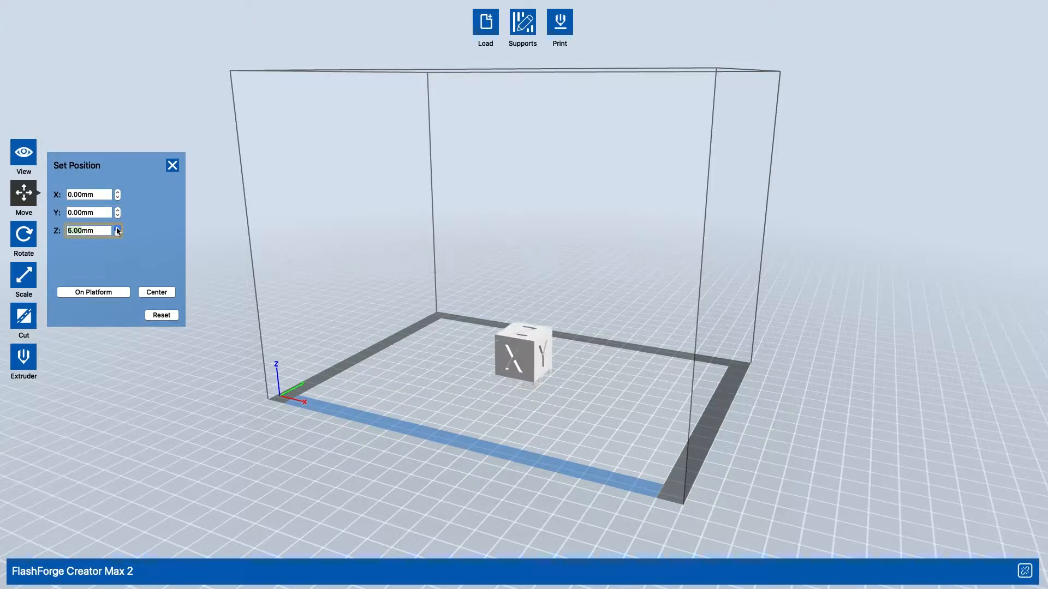
pyautogui.click(103, 295)
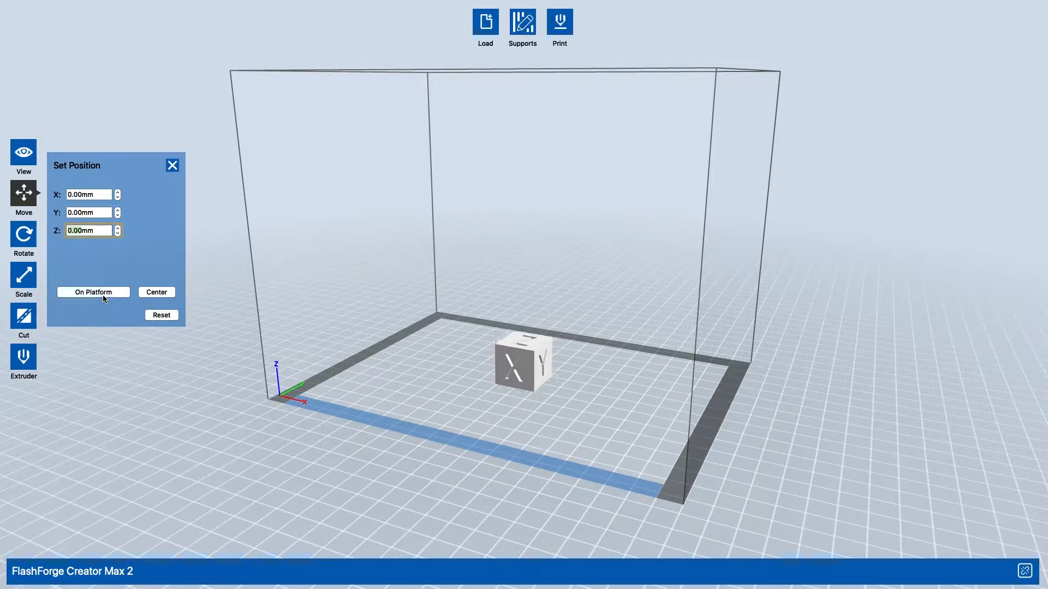
# - Reset the cube's position and center it on the build plate
pyautogui.click(158, 318)
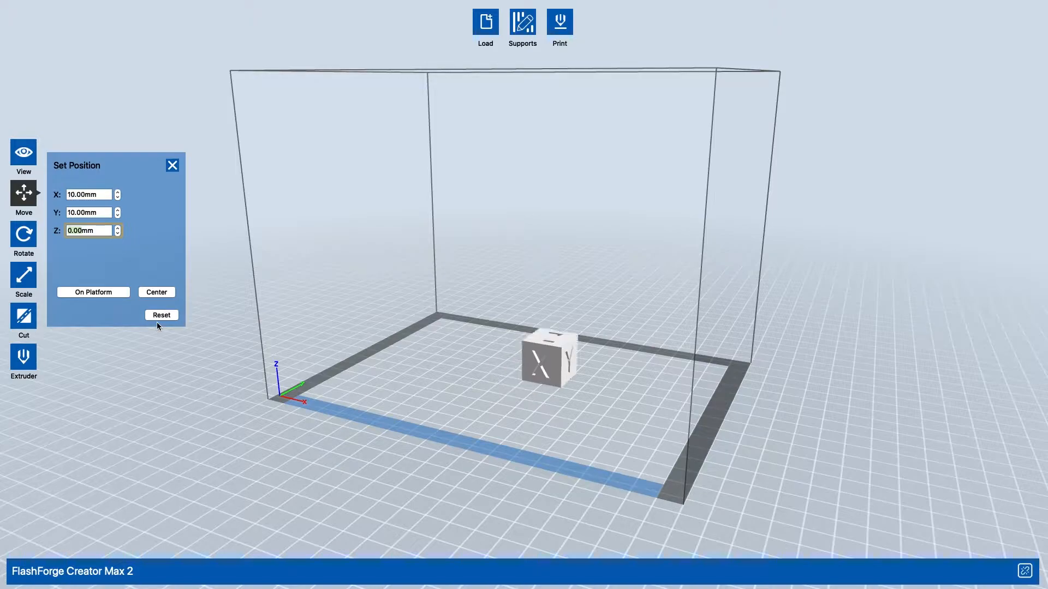
pyautogui.click(157, 293)
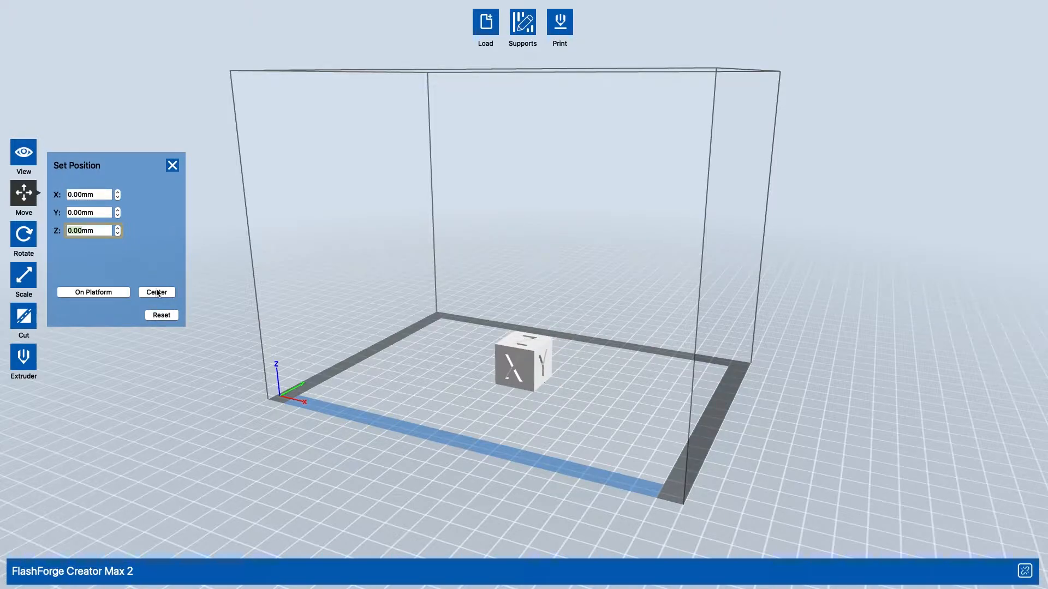
# - Open the cube's rotation settings and reset its rotation
pyautogui.click(24, 234)
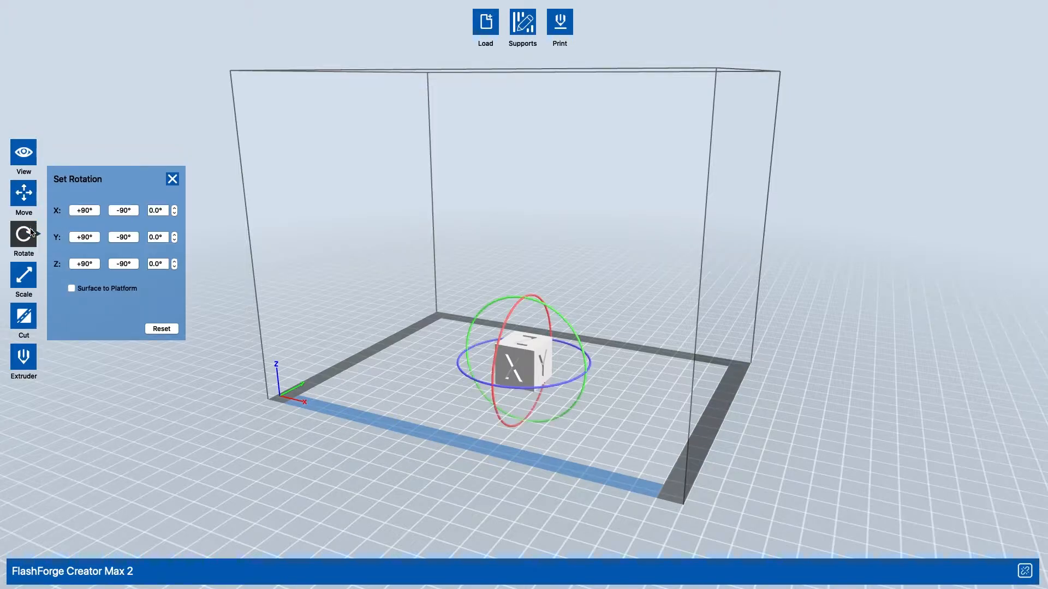
pyautogui.moveTo(858, 486); pyautogui.dragTo(546, 333)
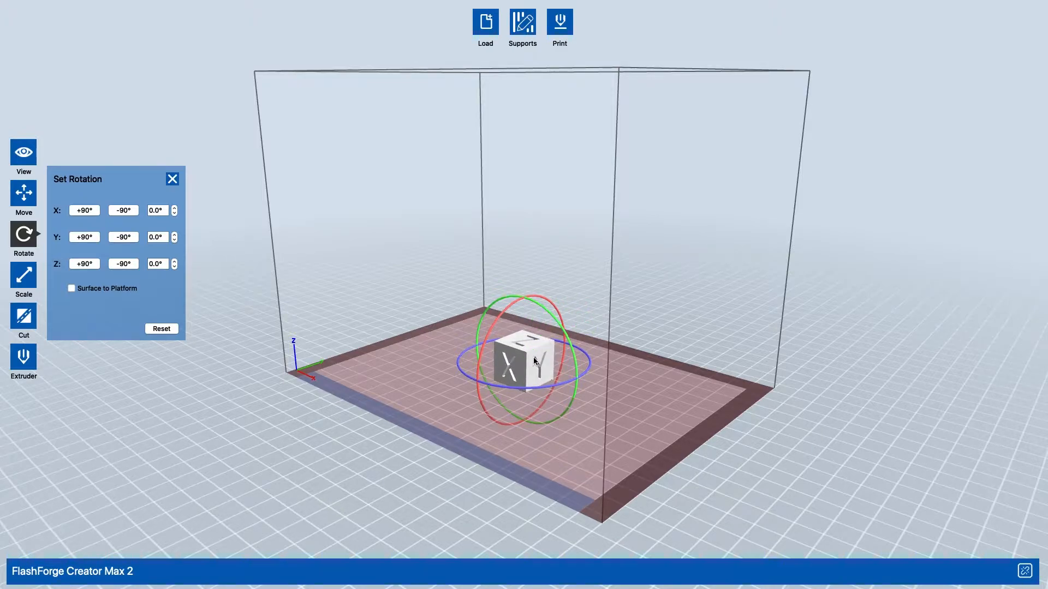
pyautogui.click(158, 328)
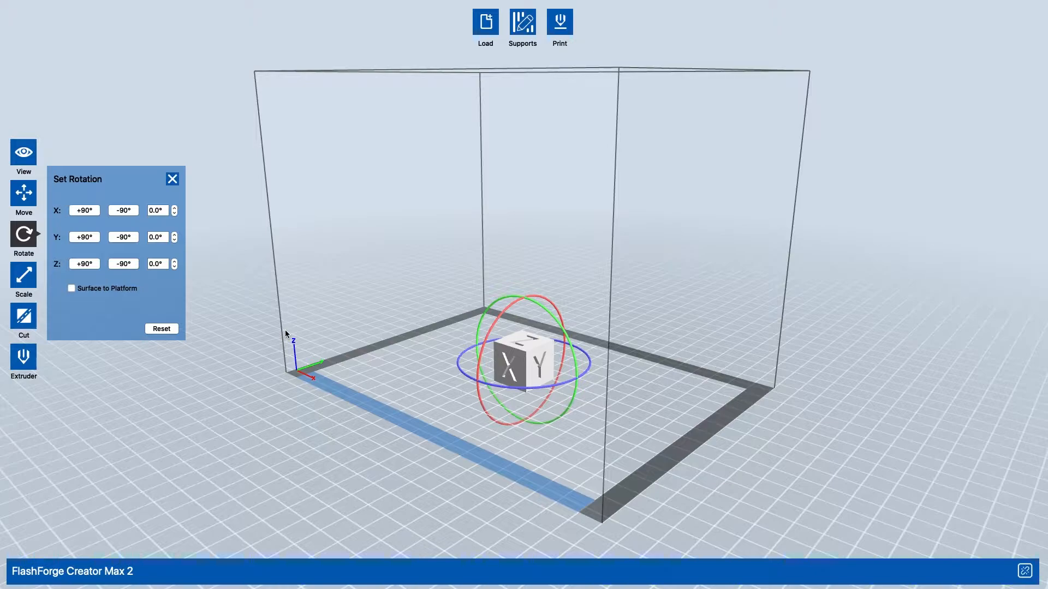
# - Rotate the cube in 90° increments about the X, Y and Z axes in both directions
pyautogui.click(79, 213)
pyautogui.click(88, 213)
pyautogui.click(94, 213)
pyautogui.click(94, 212)
pyautogui.click(93, 238)
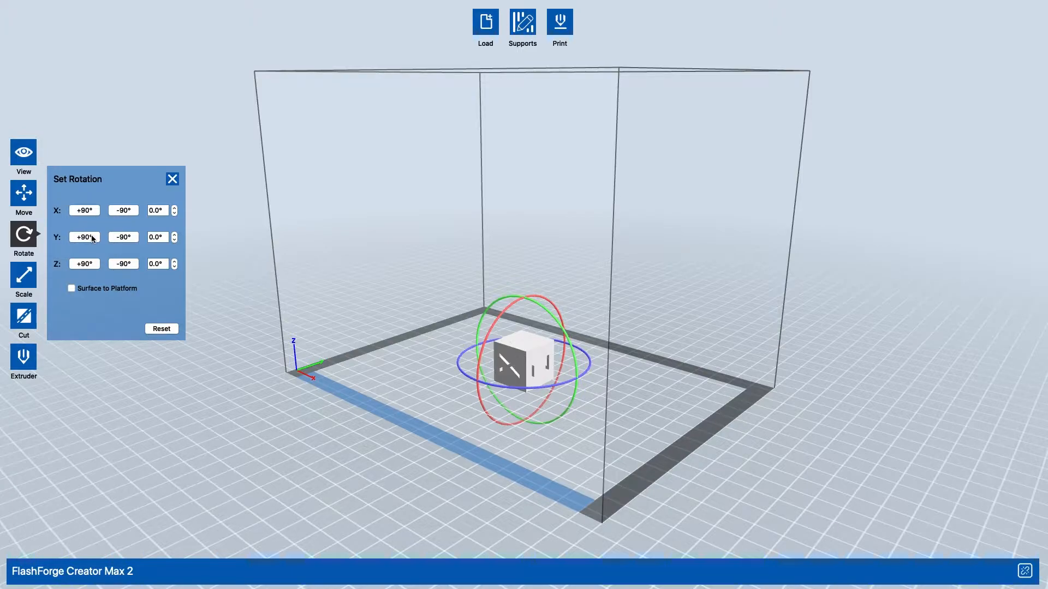
pyautogui.click(115, 264)
pyautogui.click(98, 264)
pyautogui.click(130, 239)
pyautogui.click(88, 241)
pyautogui.click(83, 206)
pyautogui.click(109, 212)
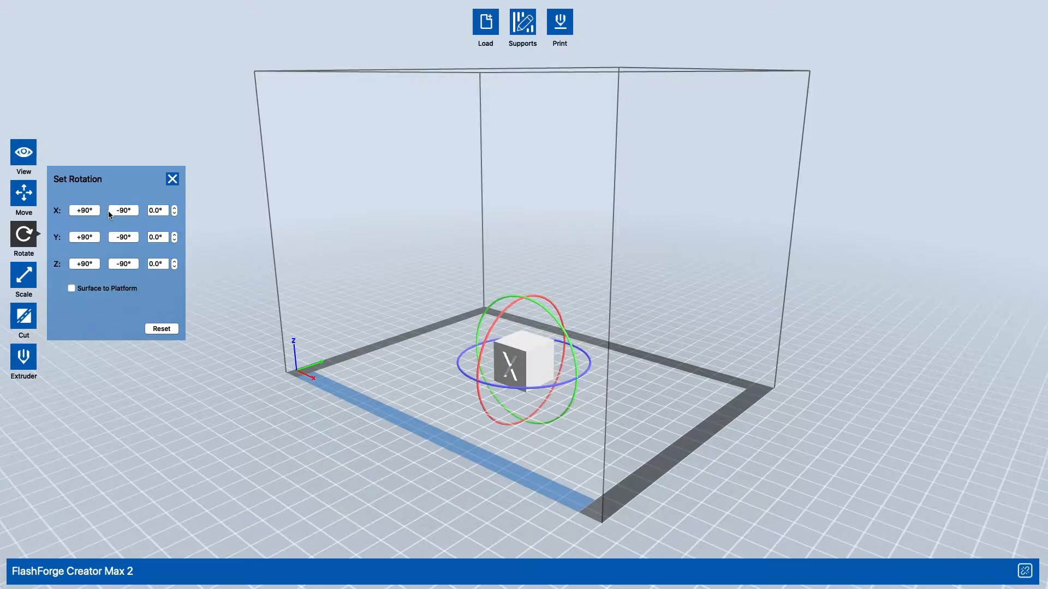
# - Tilt the cube to 6.0° about the X axis and reset its rotation
pyautogui.click(174, 208)
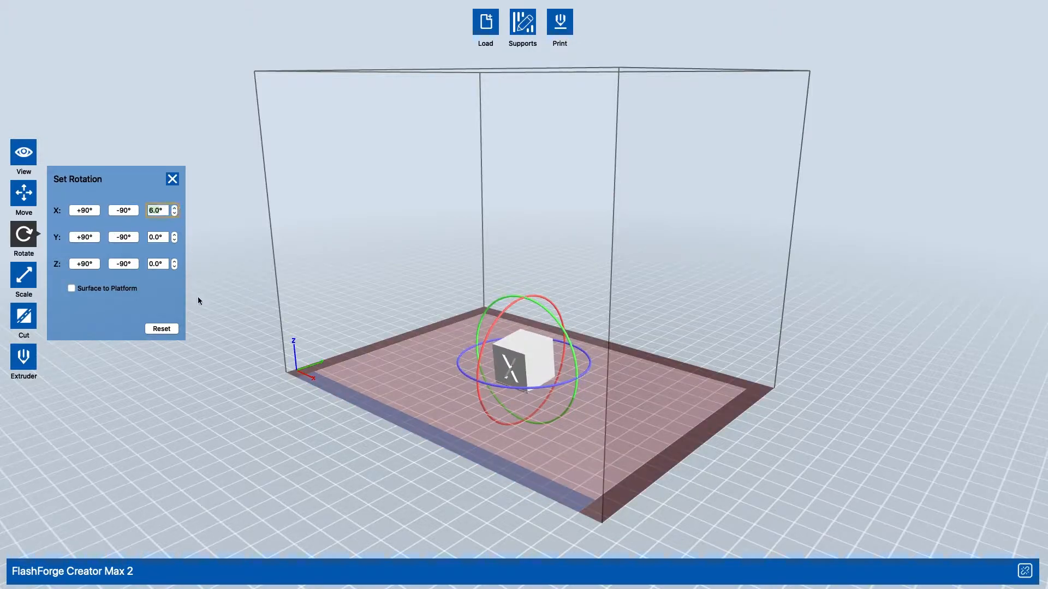
pyautogui.click(153, 332)
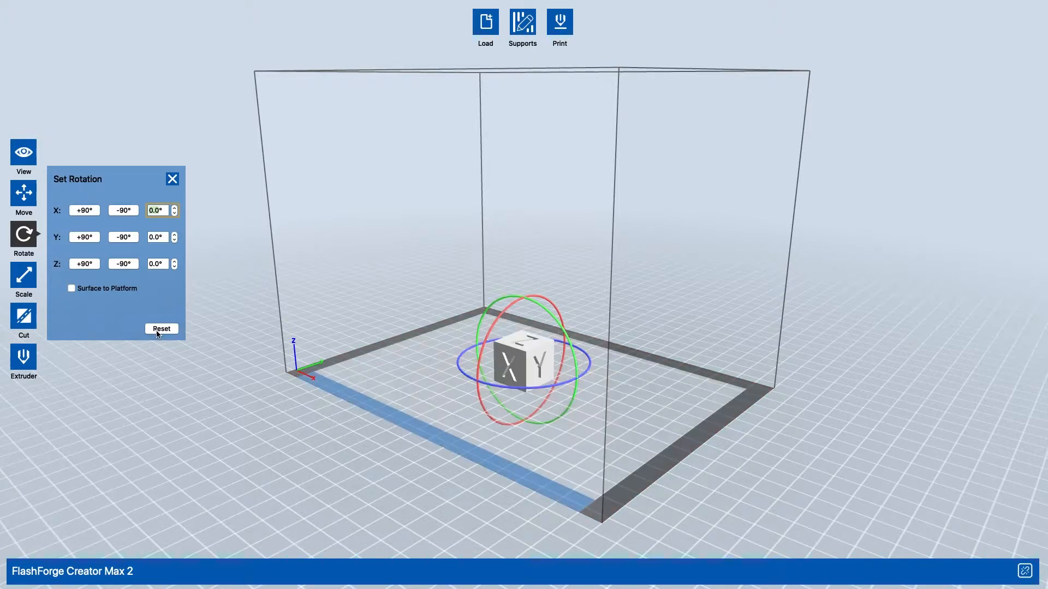
# - Enlarge the cube freehand with uniform scaling to about 44.35 mm per side
pyautogui.click(16, 284)
pyautogui.moveTo(843, 326); pyautogui.dragTo(746, 341)
pyautogui.moveTo(543, 342); pyautogui.dragTo(549, 303)
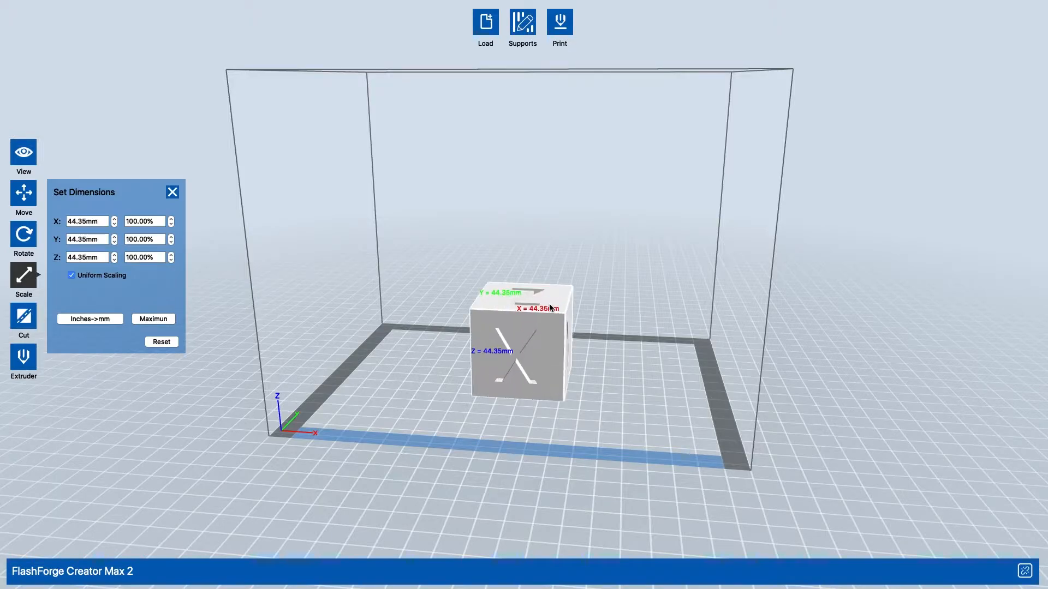
pyautogui.moveTo(764, 315)
pyautogui.mouseDown()
pyautogui.moveTo(738, 328)
pyautogui.moveTo(772, 333)
pyautogui.mouseUp()
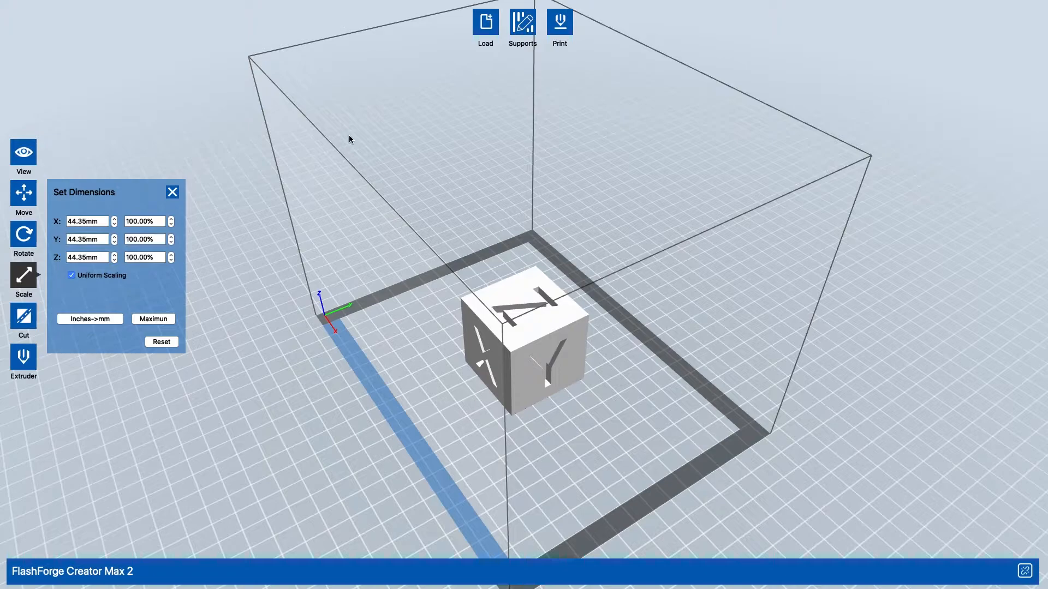
# - Scale the cube to the maximum printable size and reduce it uniformly to 81%
pyautogui.click(157, 322)
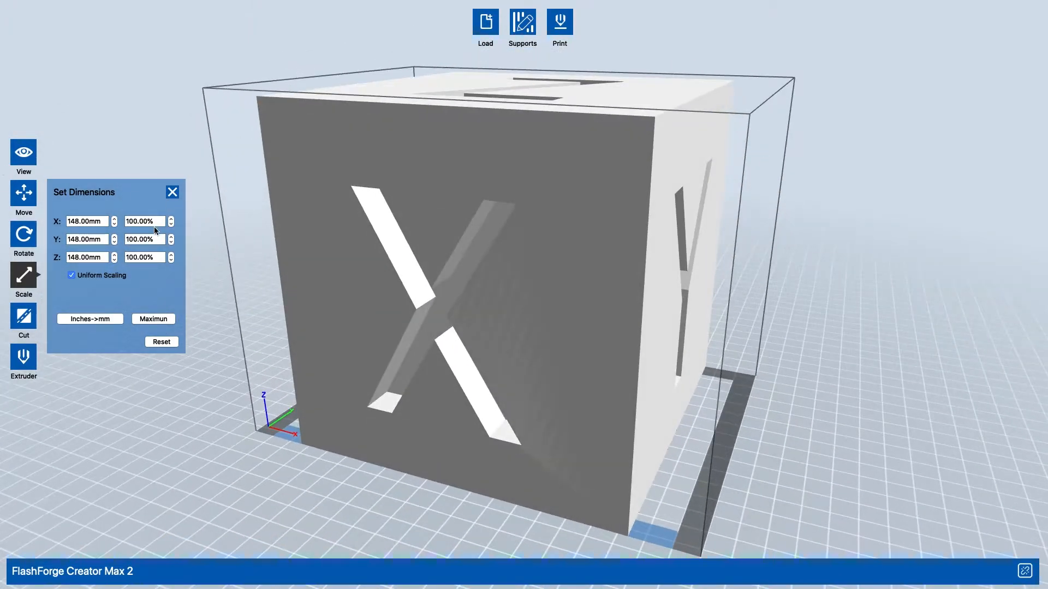
pyautogui.click(172, 224)
pyautogui.moveTo(171, 224); pyautogui.dragTo(172, 225)
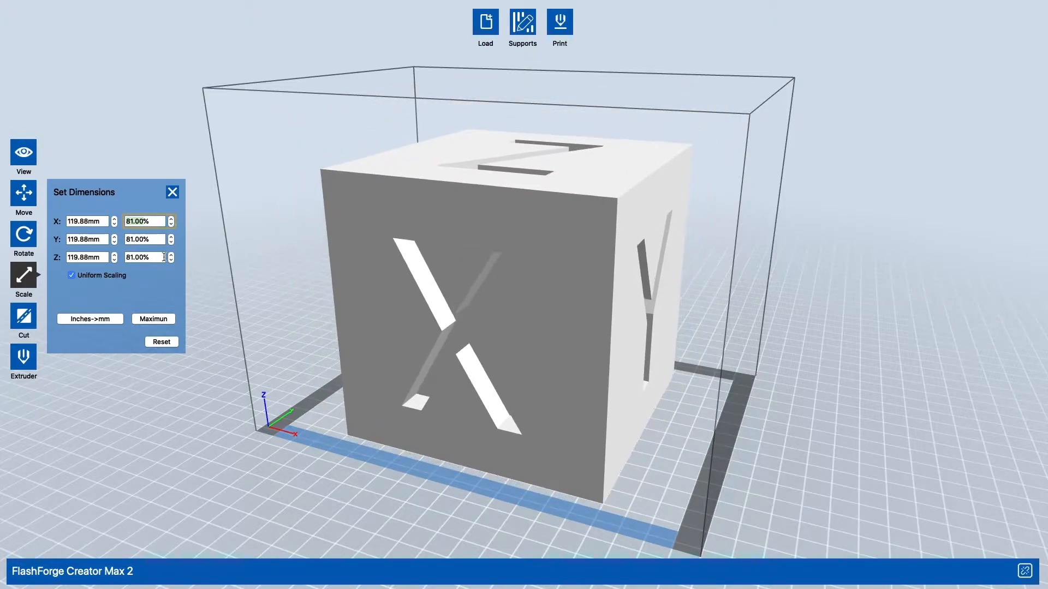
# - Shrink the cube freehand to roughly a third of the build volume's height and deselect it
pyautogui.moveTo(359, 298); pyautogui.dragTo(455, 320)
pyautogui.click(343, 402)
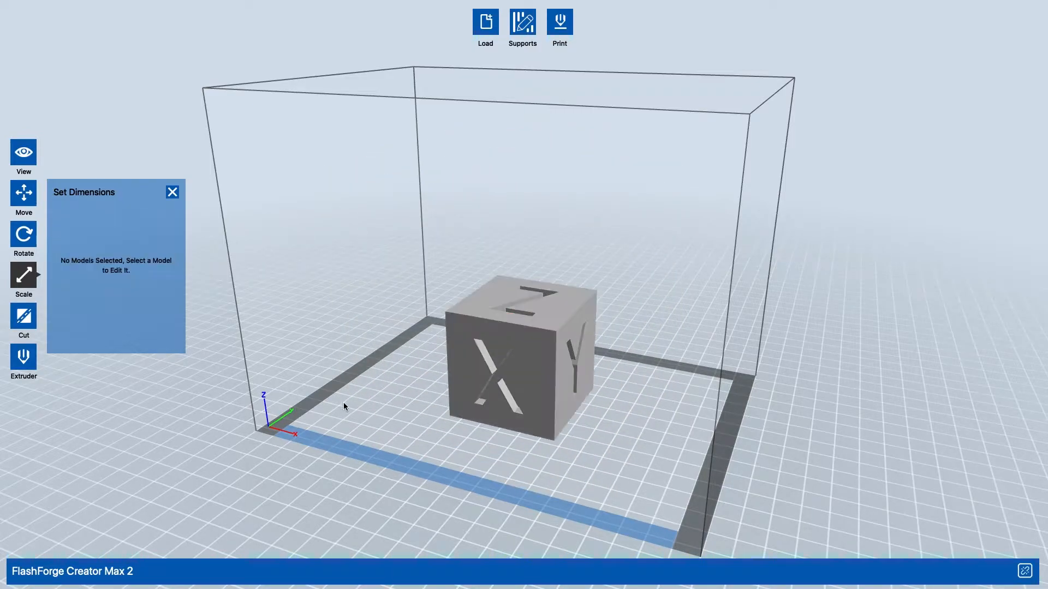
# - Cut the cube in two along a steep diagonal plane drawn freehand at about 8.48 mm, keeping the parts in place
pyautogui.click(30, 312)
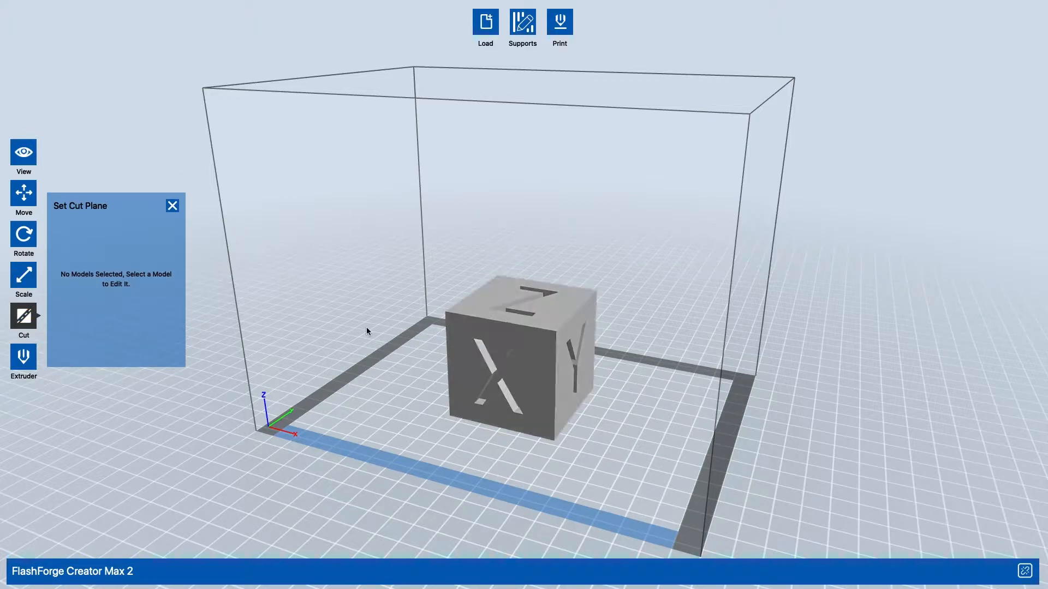
pyautogui.click(558, 296)
pyautogui.moveTo(643, 301); pyautogui.dragTo(442, 302, button='right')
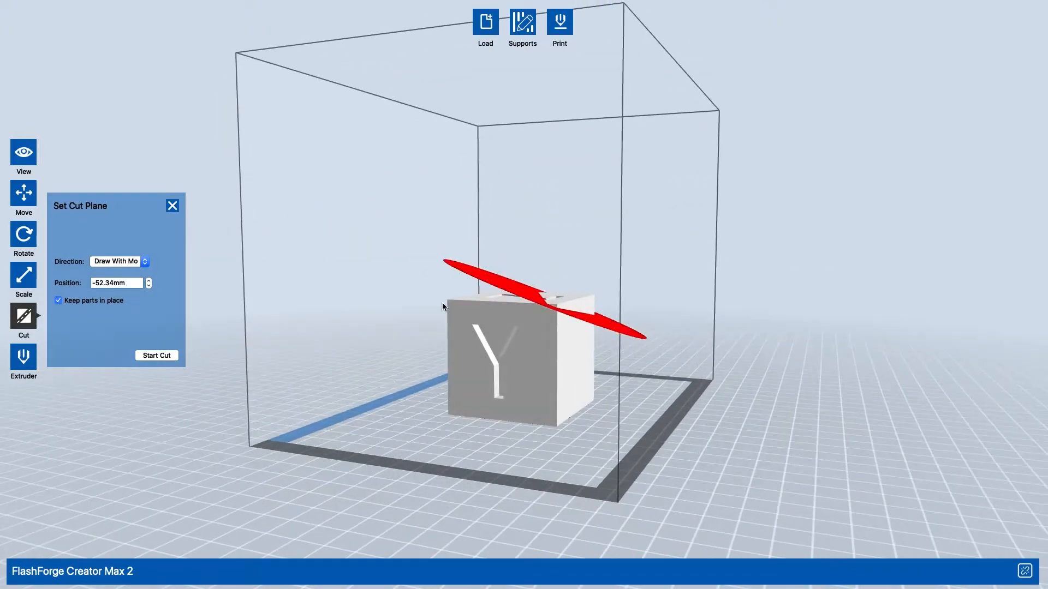
pyautogui.moveTo(541, 338)
pyautogui.mouseDown()
pyautogui.moveTo(575, 486)
pyautogui.moveTo(558, 487)
pyautogui.mouseUp()
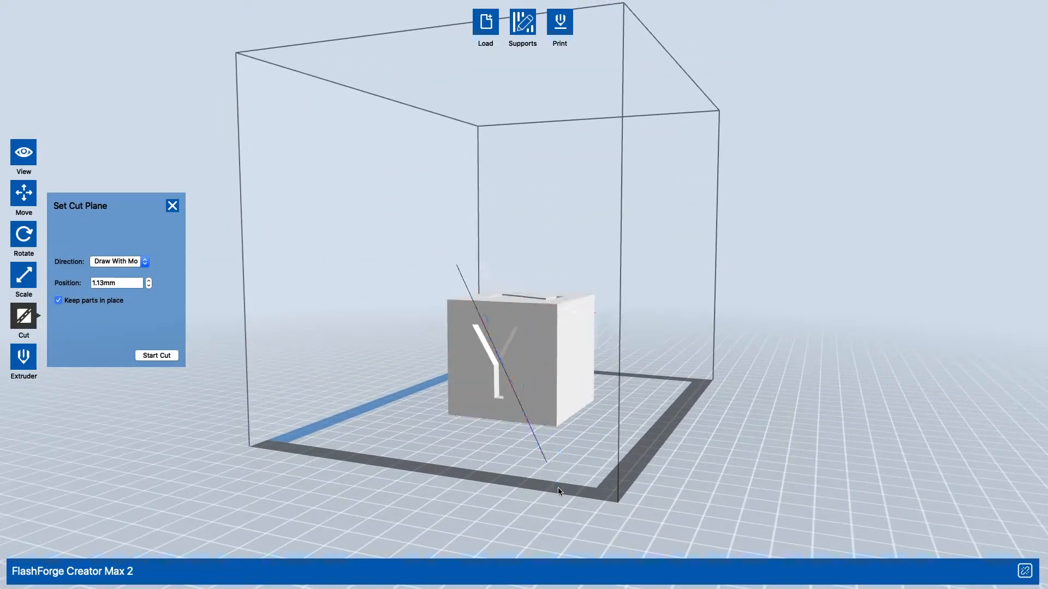
pyautogui.moveTo(587, 404); pyautogui.dragTo(503, 360, button='right')
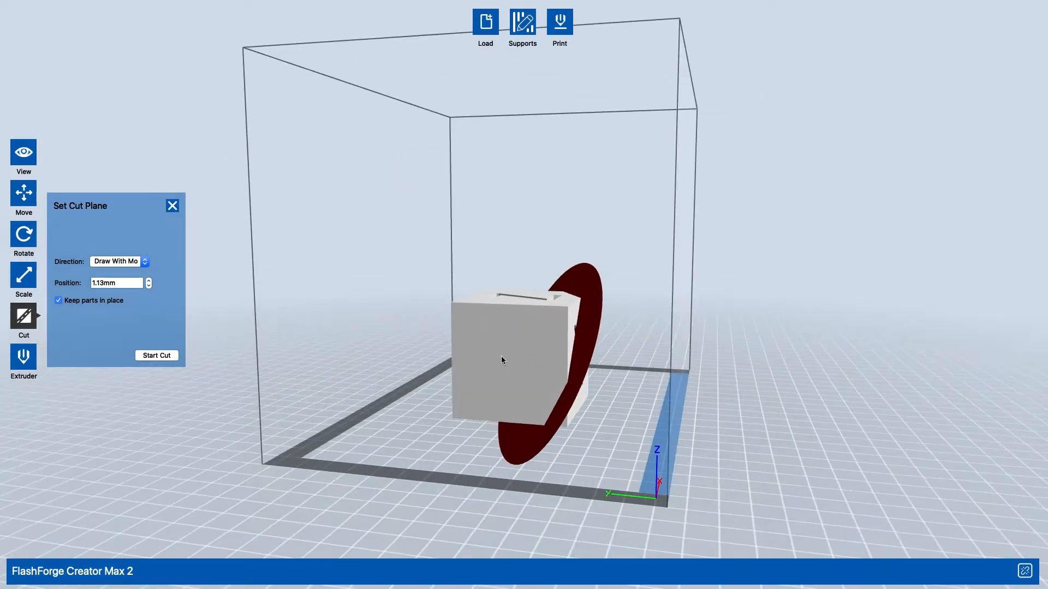
pyautogui.moveTo(480, 293); pyautogui.dragTo(565, 453)
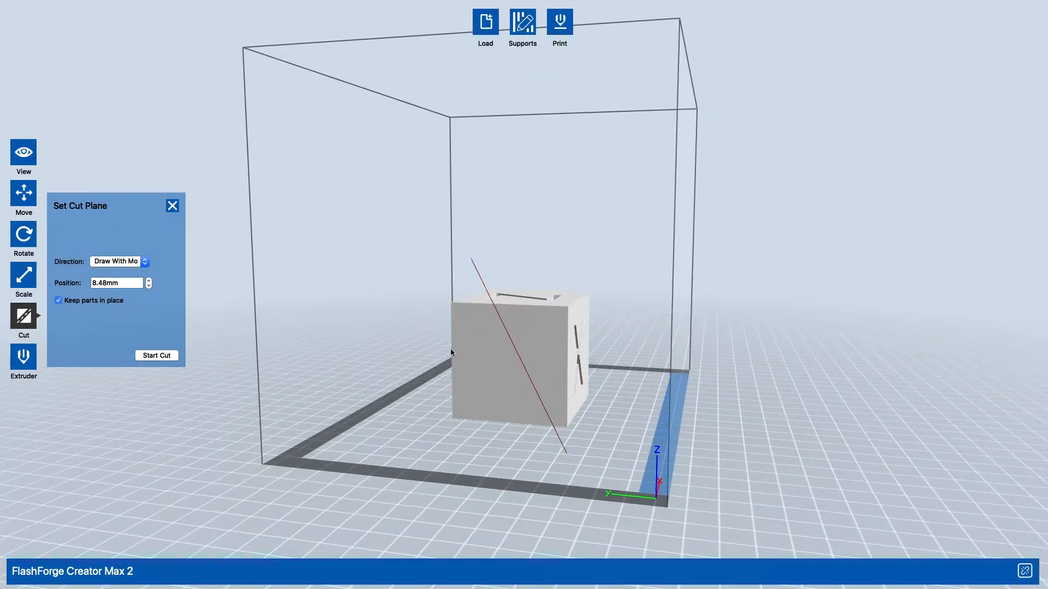
pyautogui.click(170, 357)
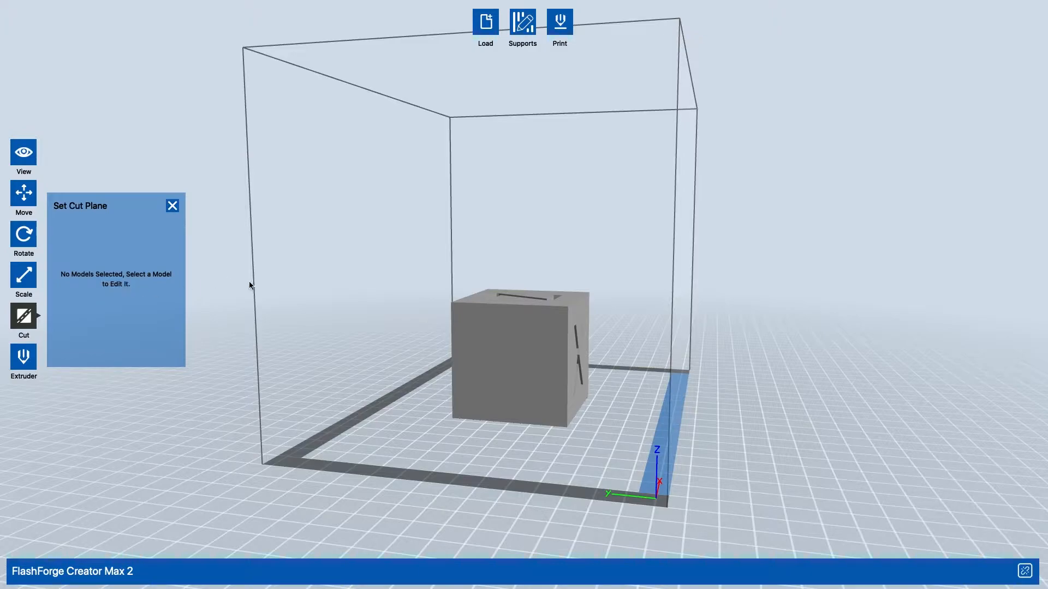
# - Assign the left extruder to one piece of the cut cube and reset its extruder assignment
pyautogui.moveTo(491, 311)
pyautogui.mouseDown(button='right')
pyautogui.moveTo(577, 286)
pyautogui.moveTo(515, 270)
pyautogui.mouseUp(button='right')
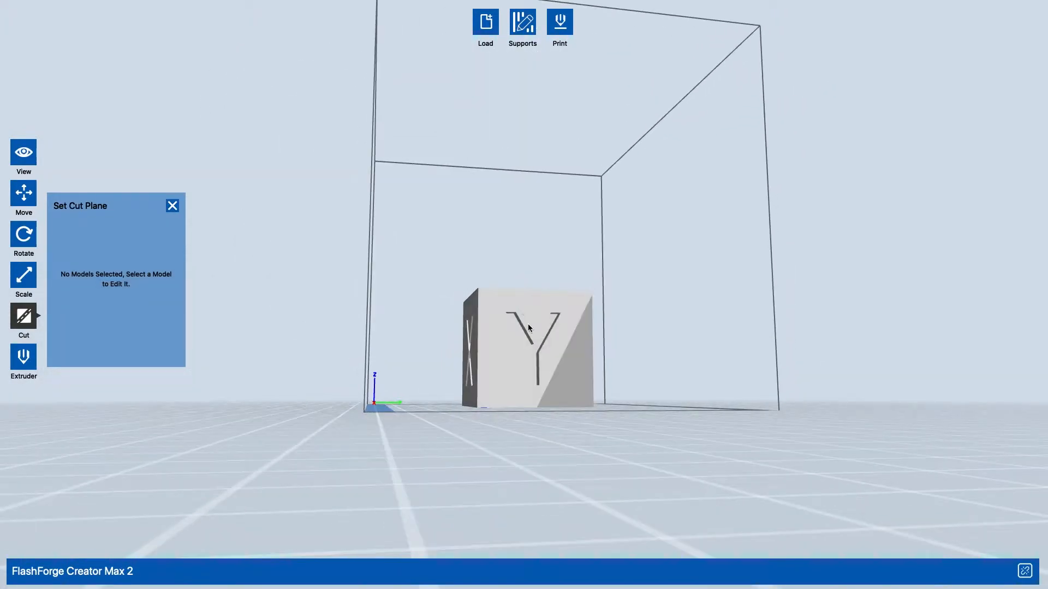
pyautogui.moveTo(569, 377); pyautogui.dragTo(596, 377, button='right')
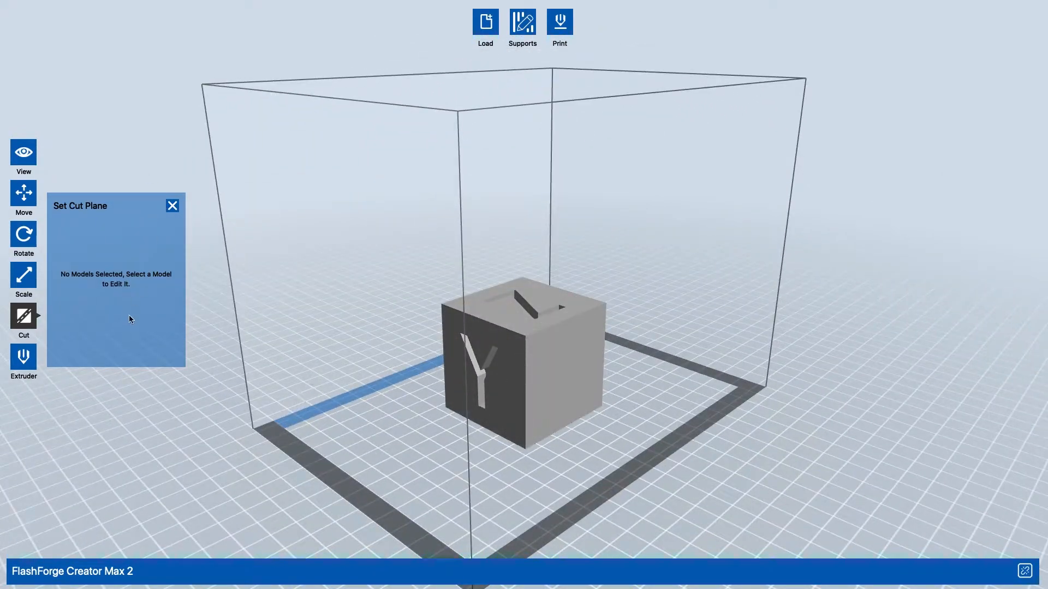
pyautogui.click(24, 358)
pyautogui.click(532, 367)
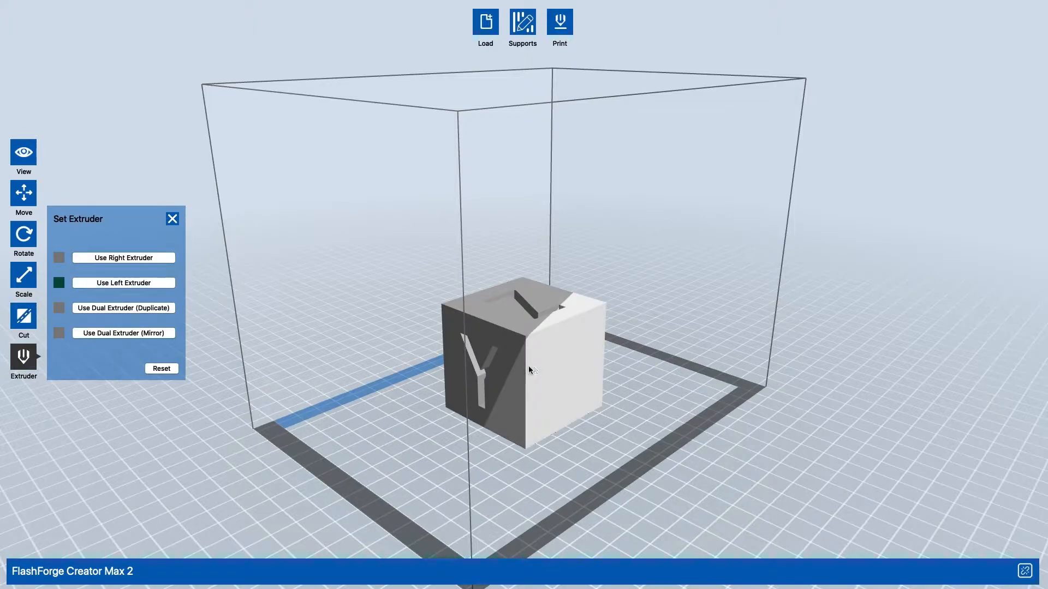
pyautogui.click(108, 284)
pyautogui.moveTo(852, 343); pyautogui.dragTo(830, 244, button='right')
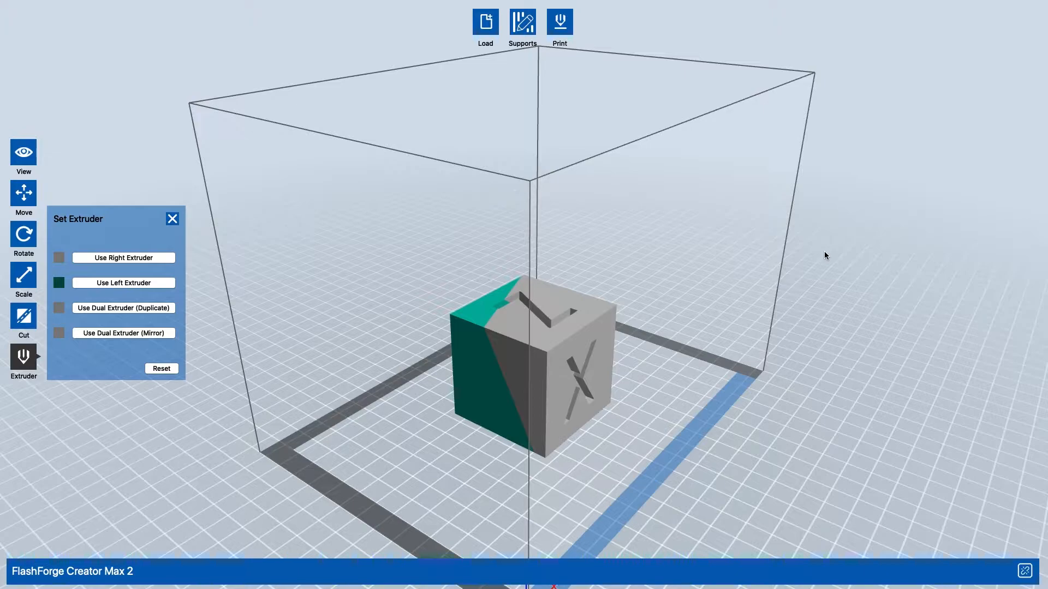
pyautogui.click(163, 369)
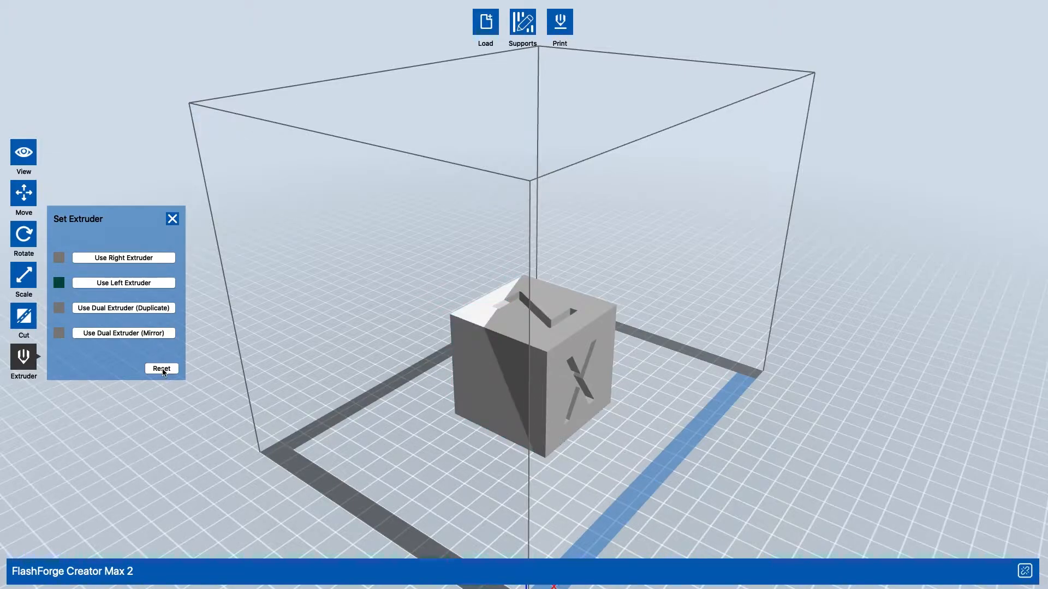
# - Cut a piece of the cube along a second diagonal plane drawn freehand across the front face, keeping the parts in place
pyautogui.click(24, 316)
pyautogui.moveTo(578, 268)
pyautogui.mouseDown()
pyautogui.moveTo(542, 415)
pyautogui.moveTo(421, 459)
pyautogui.mouseUp()
pyautogui.click(539, 389)
pyautogui.moveTo(511, 403); pyautogui.dragTo(516, 401, button='right')
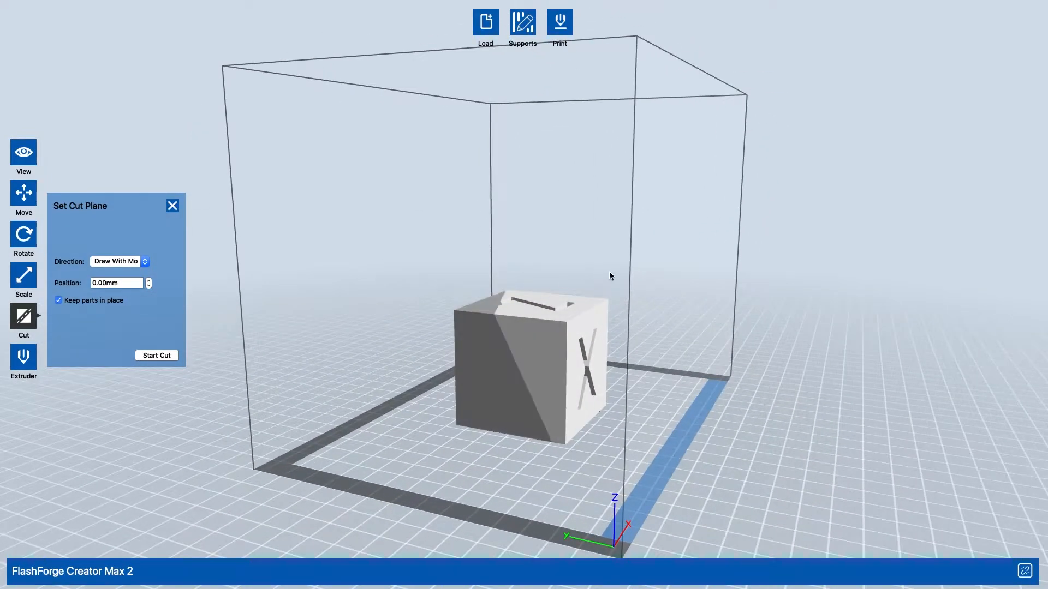
pyautogui.moveTo(610, 278); pyautogui.dragTo(388, 472)
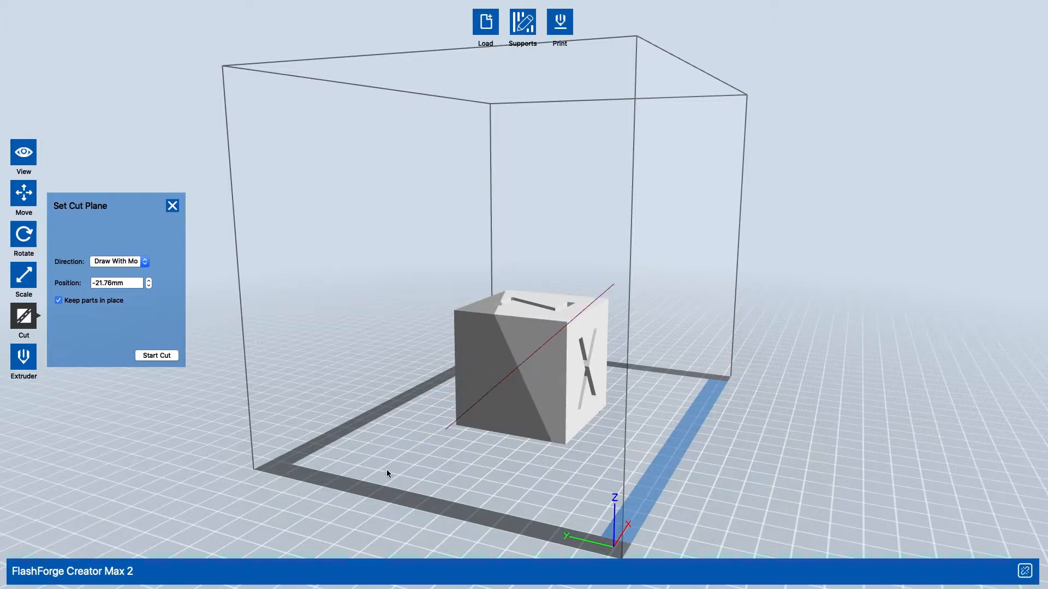
pyautogui.click(173, 356)
# - Cut the upper piece of the cube along a horizontal plane drawn freehand at about 41.33 mm, keeping the parts in place
pyautogui.click(582, 326)
pyautogui.click(475, 349)
pyautogui.click(539, 326)
pyautogui.moveTo(538, 326); pyautogui.dragTo(568, 327)
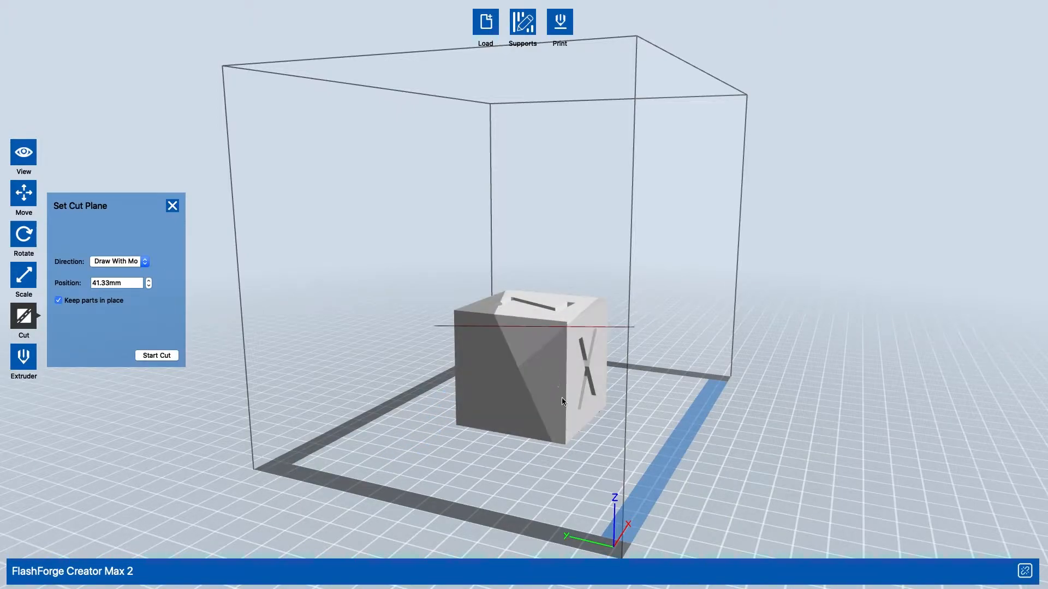
pyautogui.click(157, 356)
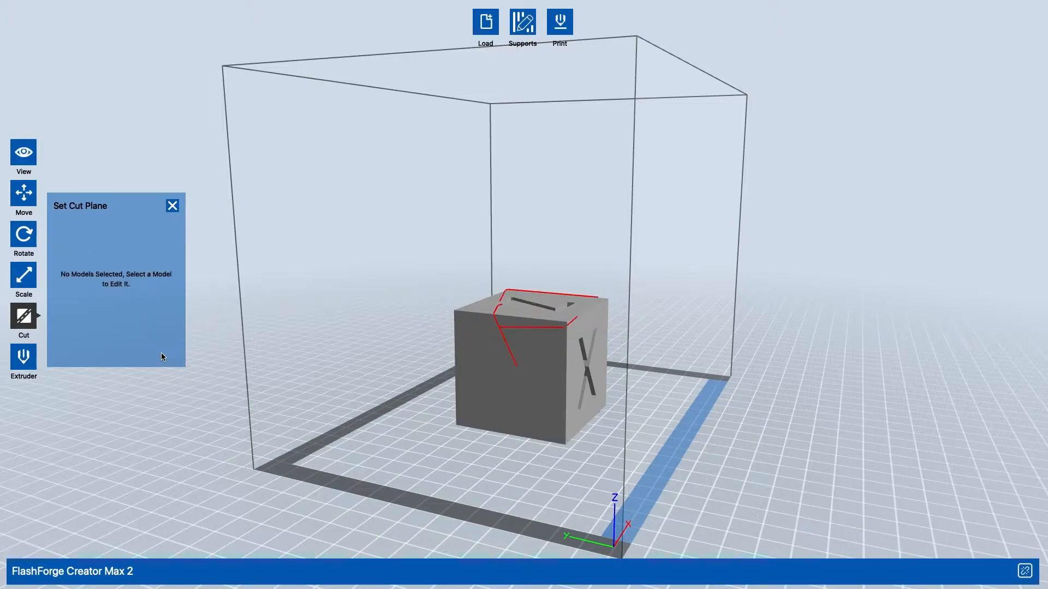
# - Assign the left extruder to the top piece and the adjoining side piece of the cube, and close the extruder settings
pyautogui.click(23, 357)
pyautogui.click(520, 301)
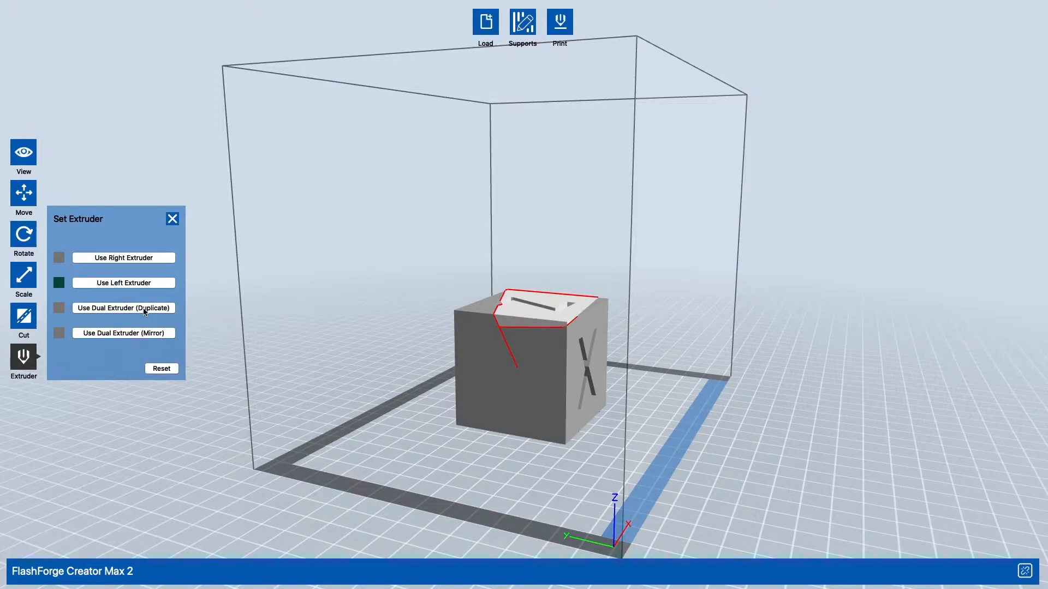
pyautogui.click(158, 282)
pyautogui.moveTo(628, 289); pyautogui.dragTo(498, 409, button='right')
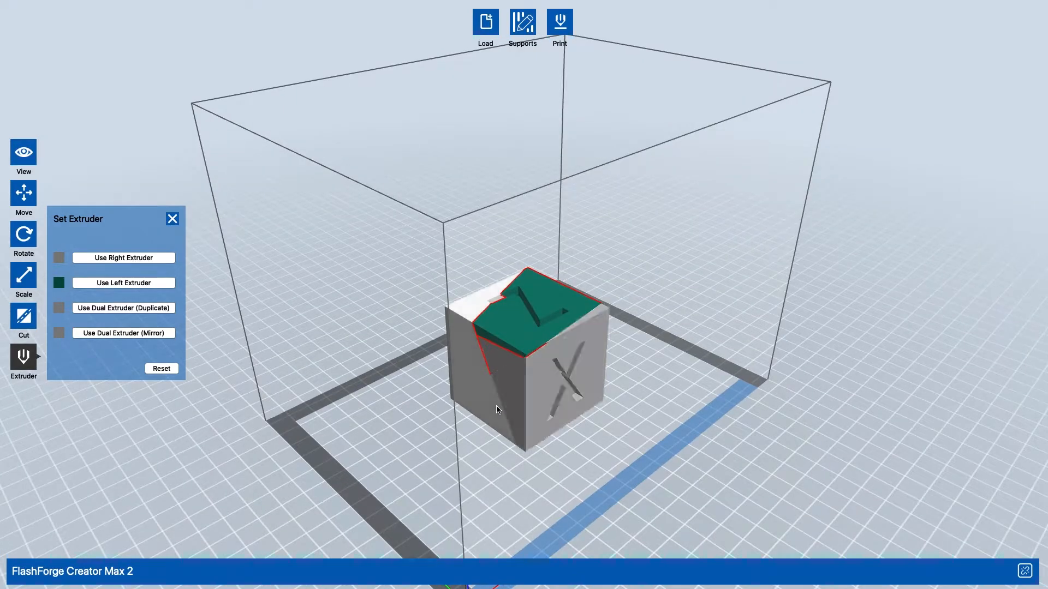
pyautogui.click(128, 288)
pyautogui.moveTo(359, 365); pyautogui.dragTo(180, 407)
pyautogui.click(173, 219)
pyautogui.moveTo(172, 215); pyautogui.dragTo(421, 395)
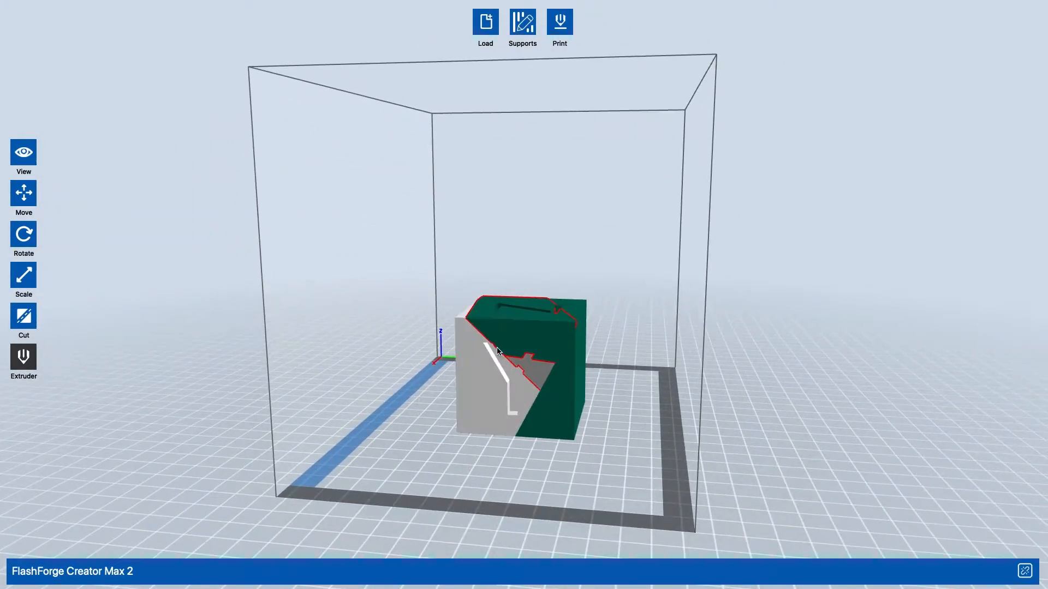
pyautogui.moveTo(387, 453); pyautogui.dragTo(599, 456)
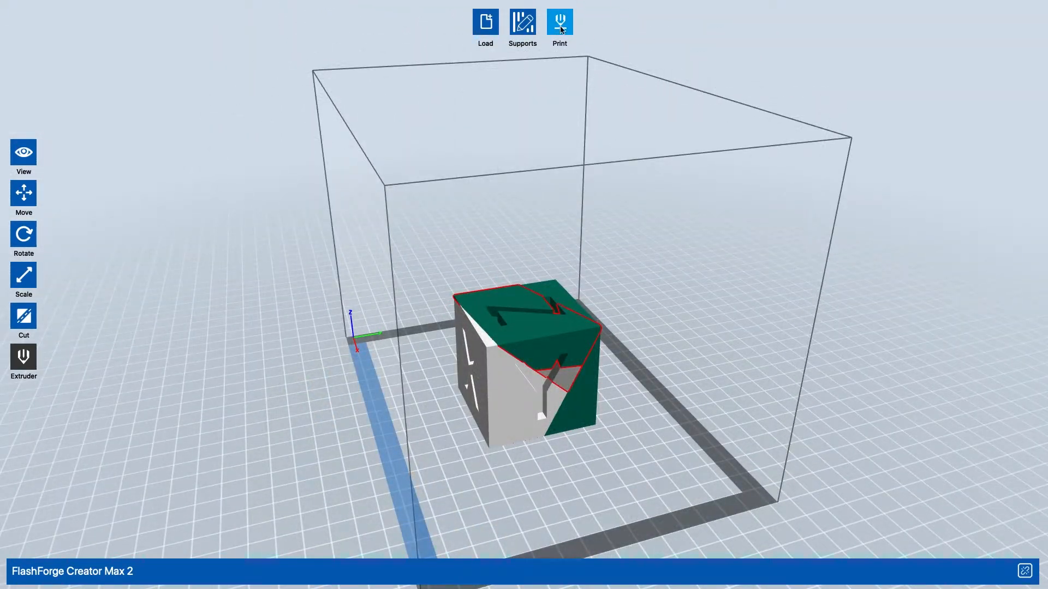
# - Generate automatic treelike supports for the cut cube, inspect them from different sides and clear them
pyautogui.click(530, 28)
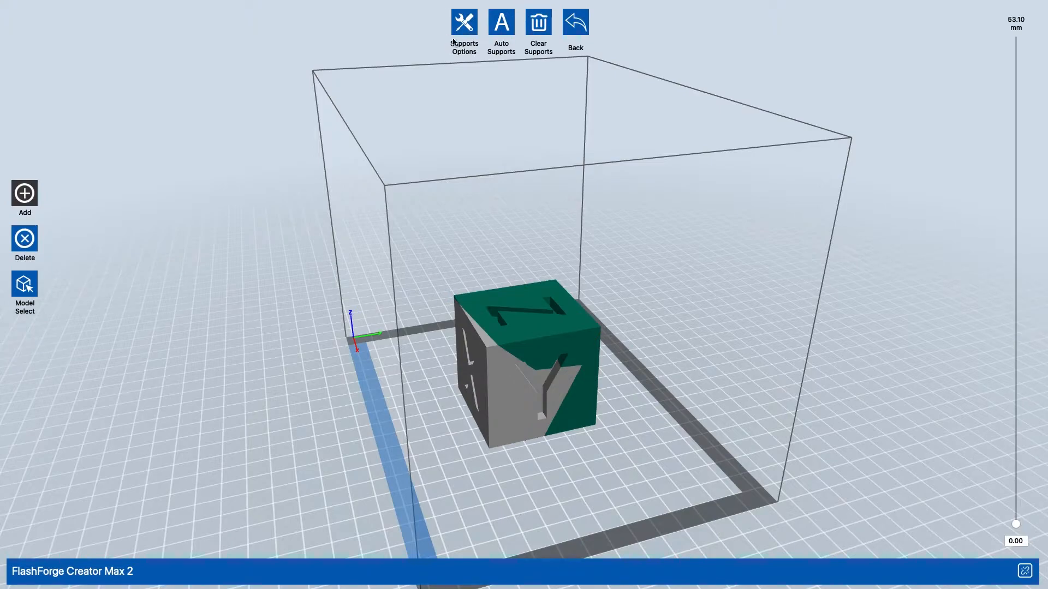
pyautogui.click(464, 22)
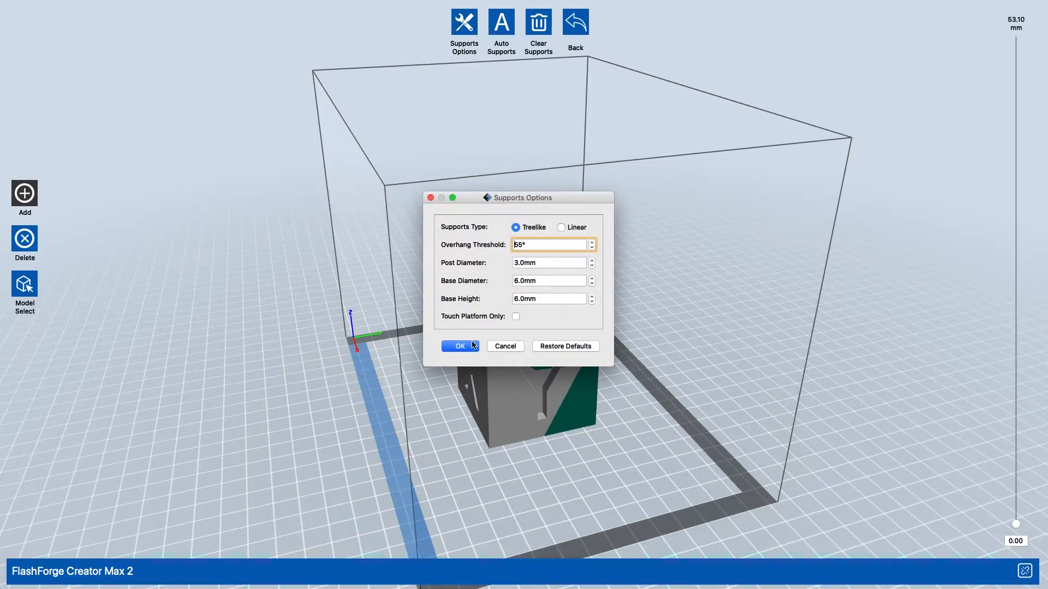
pyautogui.click(472, 347)
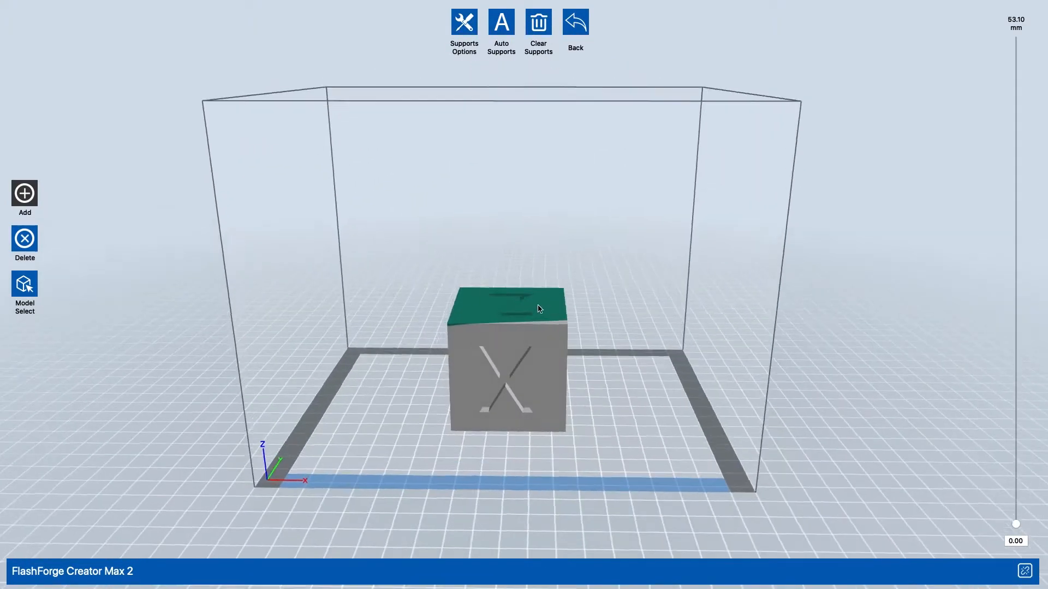
pyautogui.click(492, 40)
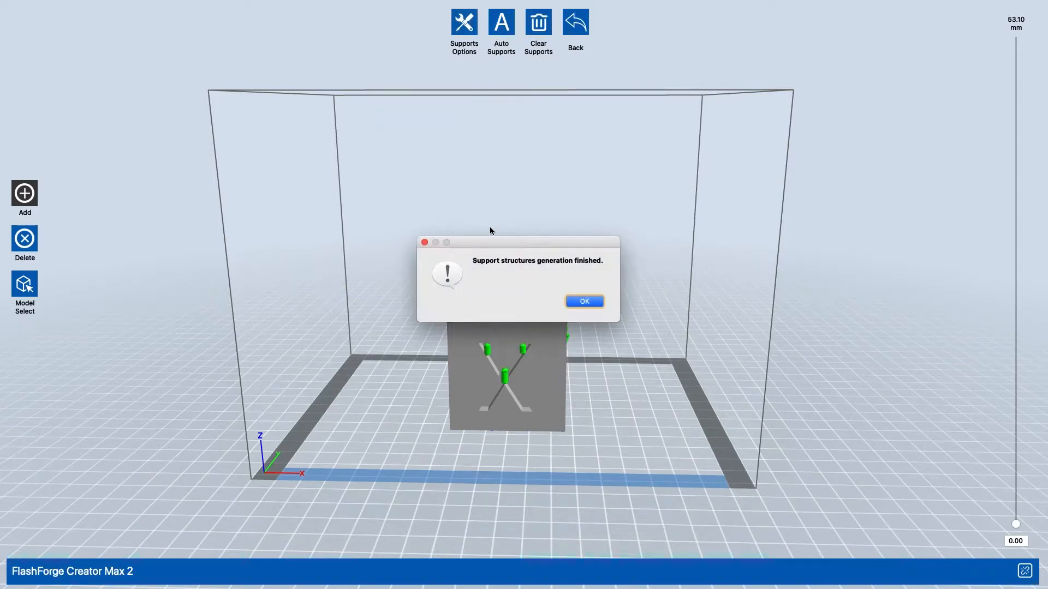
pyautogui.click(582, 302)
pyautogui.moveTo(870, 243); pyautogui.dragTo(502, 171)
pyautogui.click(538, 23)
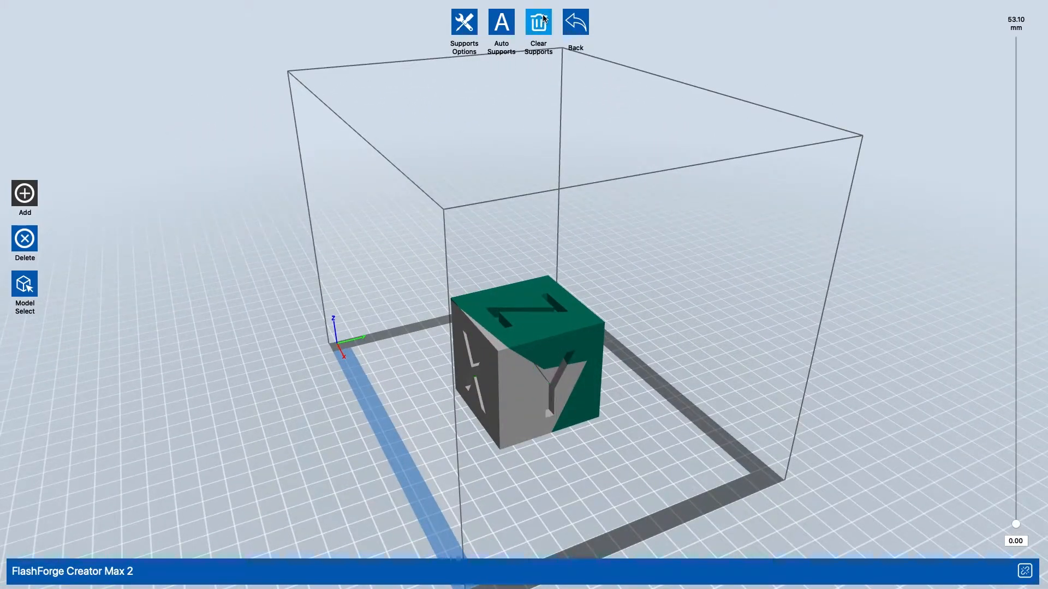
# - Change the supports type to Linear with a pillar size of 5.5 mm
pyautogui.click(468, 20)
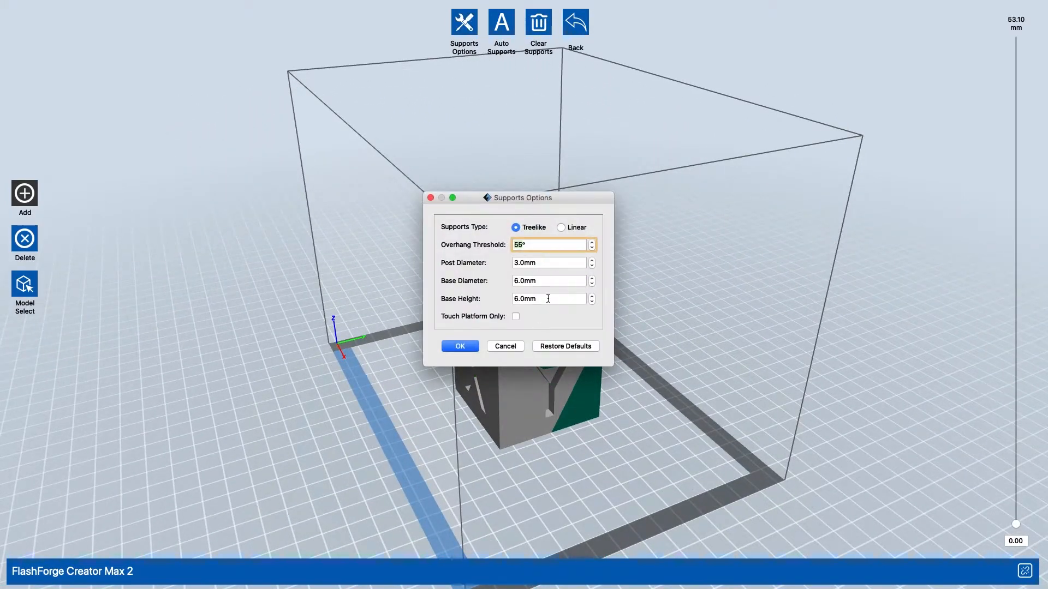
pyautogui.click(561, 227)
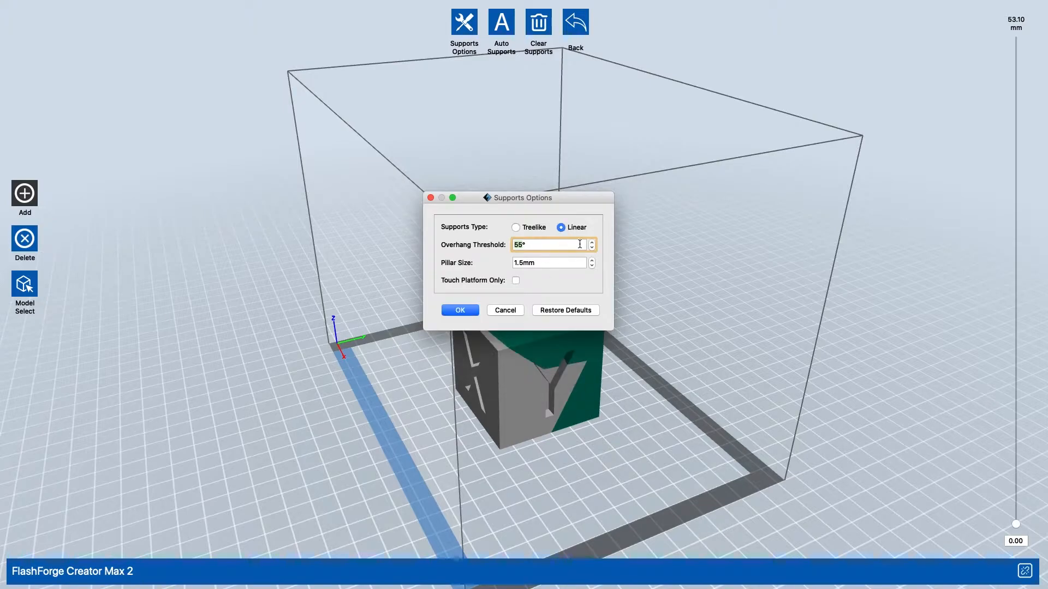
pyautogui.click(591, 260)
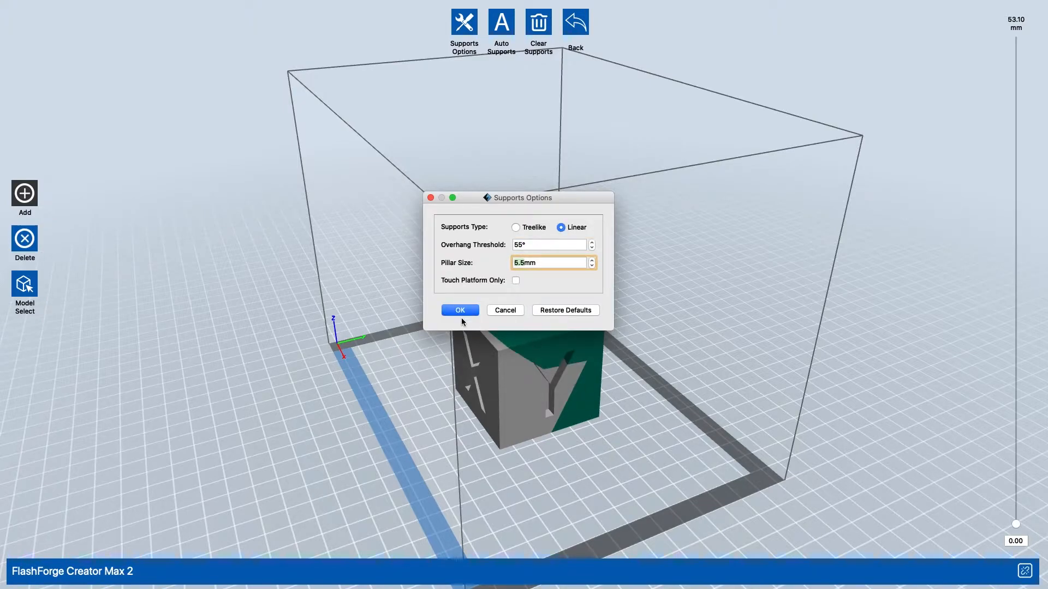
pyautogui.click(460, 310)
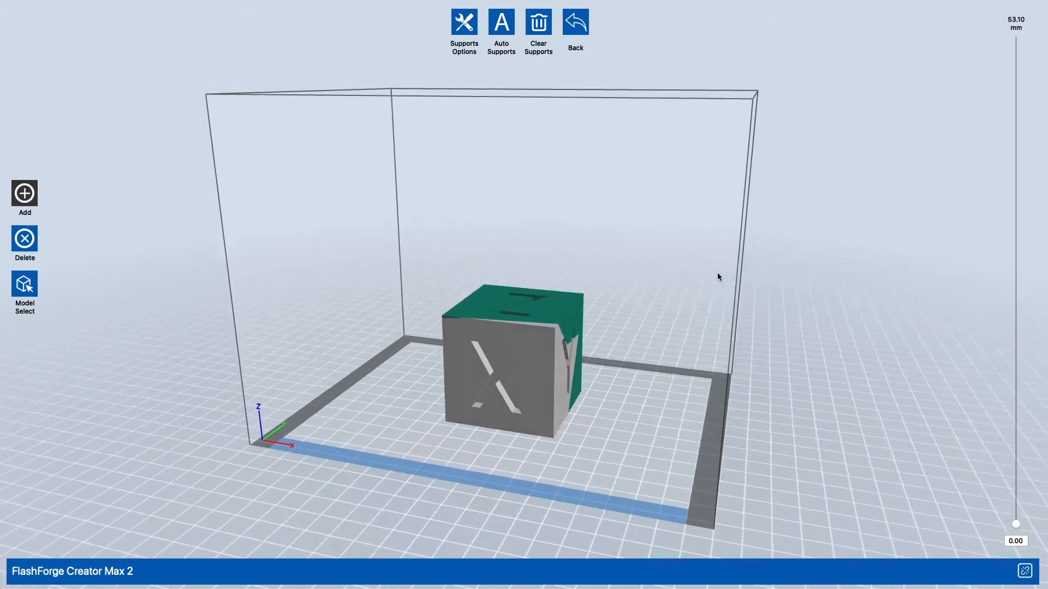
# - Generate automatic linear supports for the cut cube, clear them and leave support editing
pyautogui.click(498, 34)
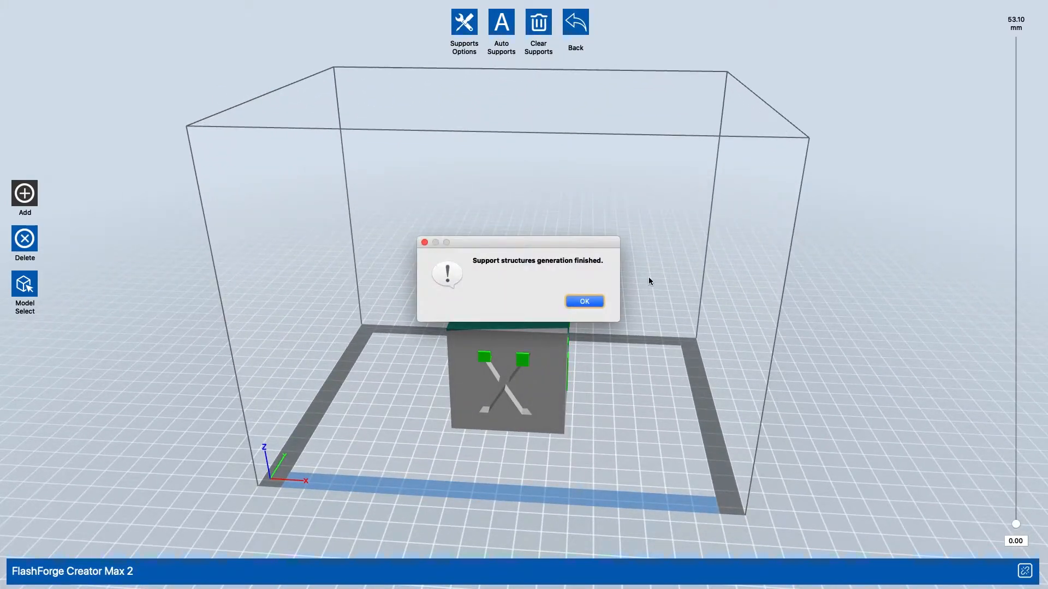
pyautogui.click(582, 305)
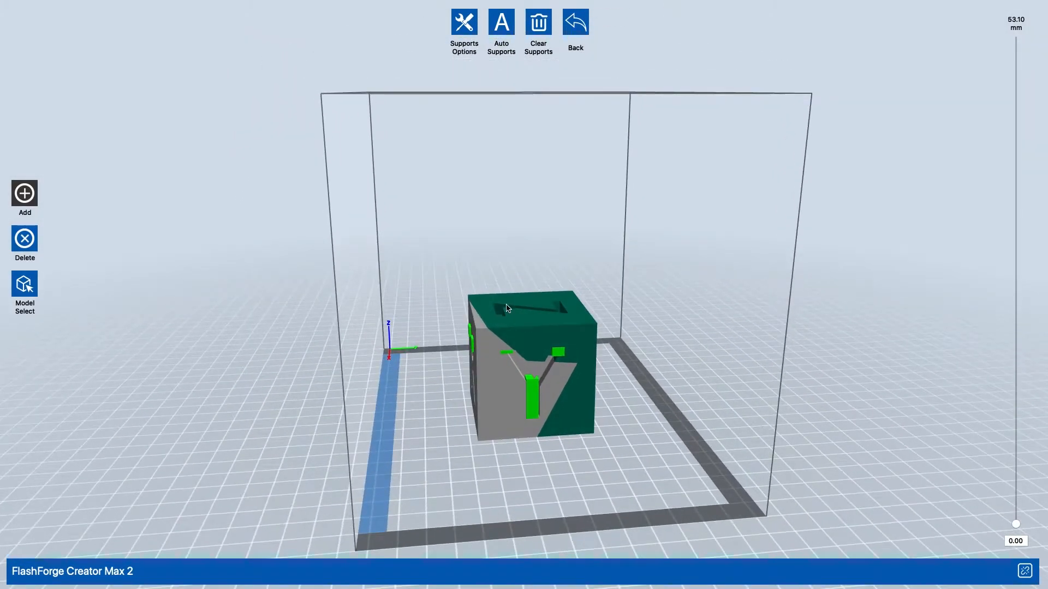
pyautogui.click(549, 22)
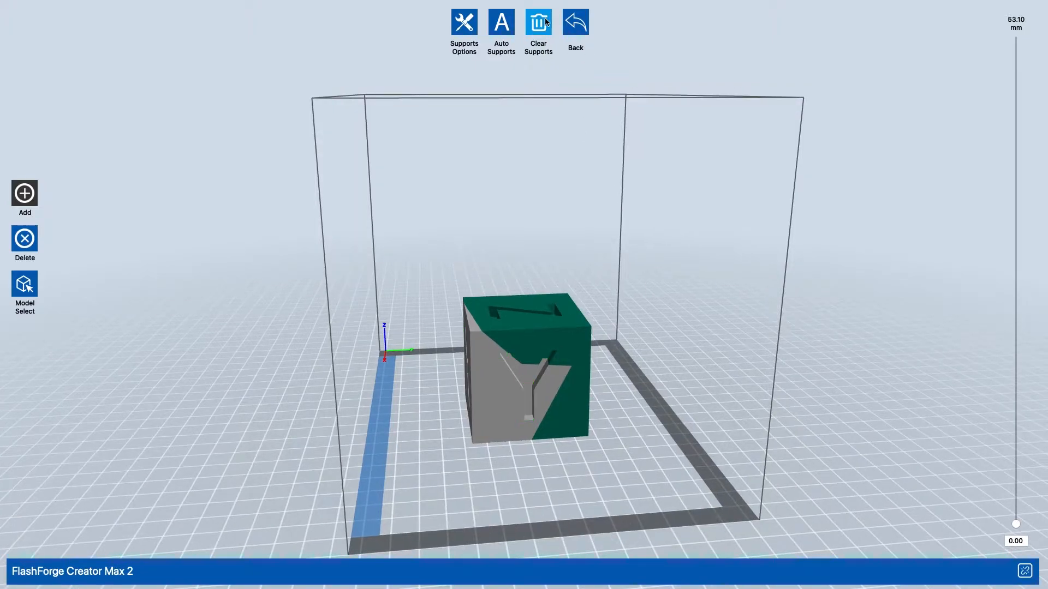
pyautogui.click(567, 30)
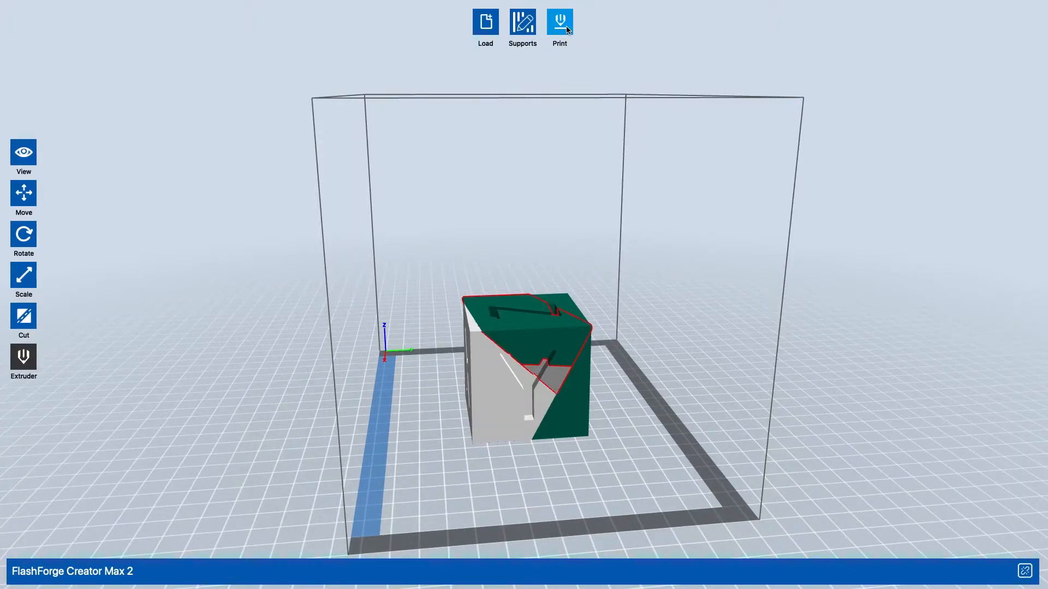
# - Open the print settings and review the material choices for the right and left extruders, keeping PLA for both
pyautogui.click(566, 29)
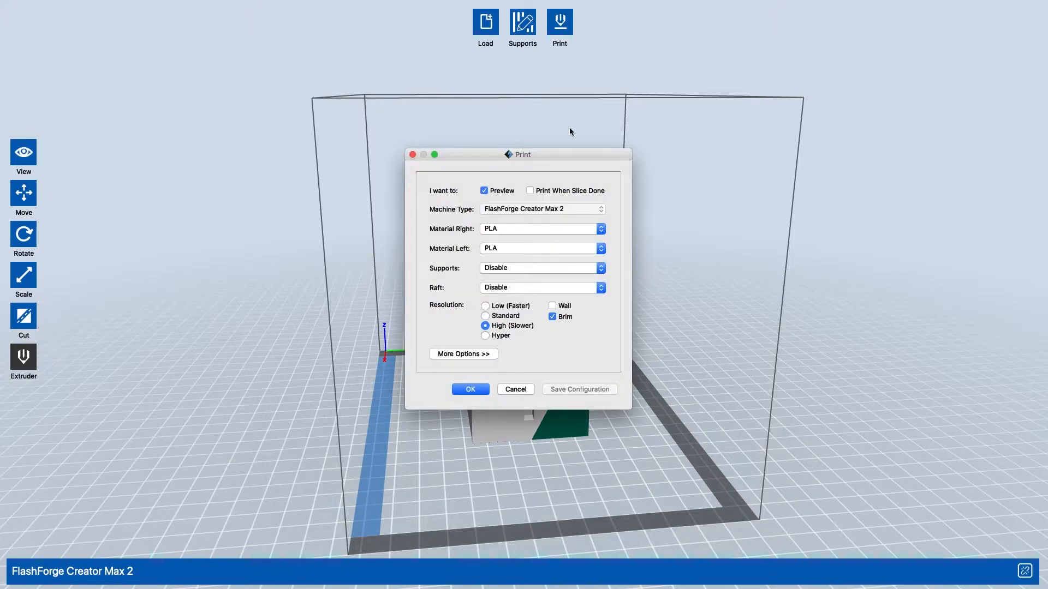
pyautogui.click(547, 230)
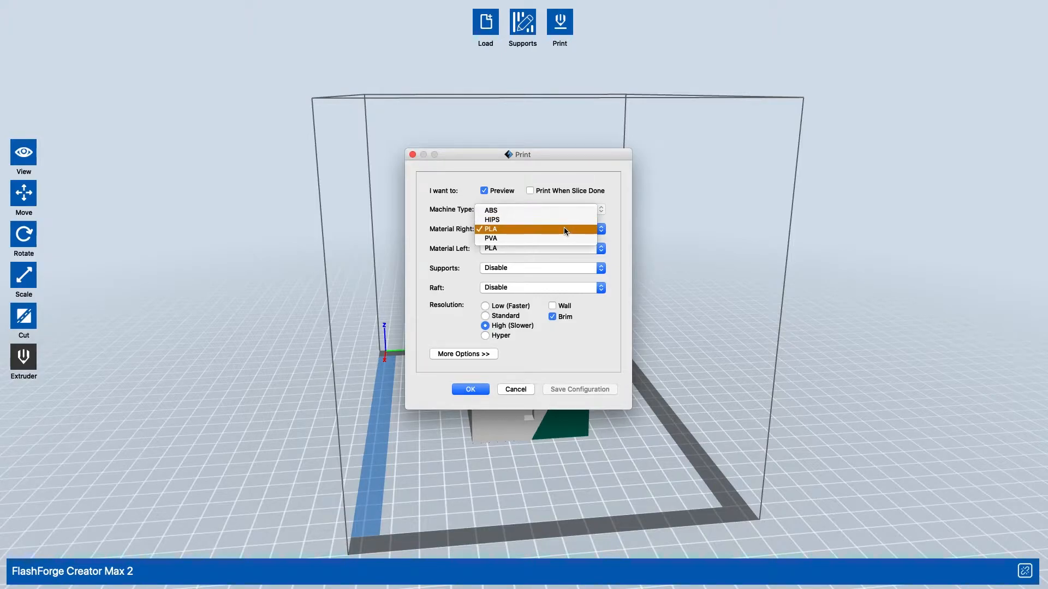
pyautogui.click(511, 282)
pyautogui.click(502, 248)
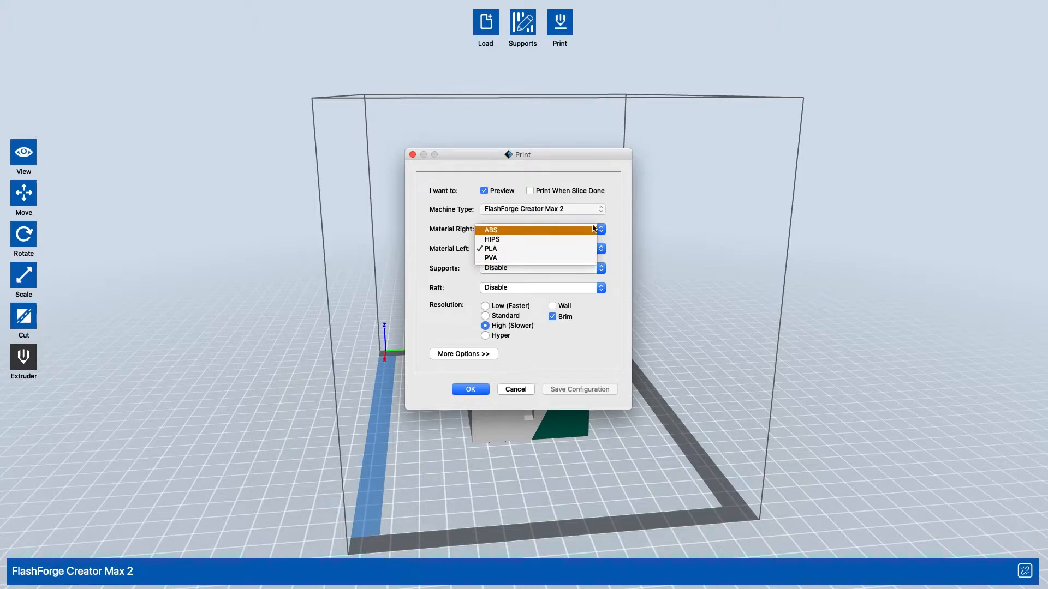
pyautogui.click(462, 276)
# - Keep supports disabled and enable the raft in the print settings
pyautogui.click(575, 267)
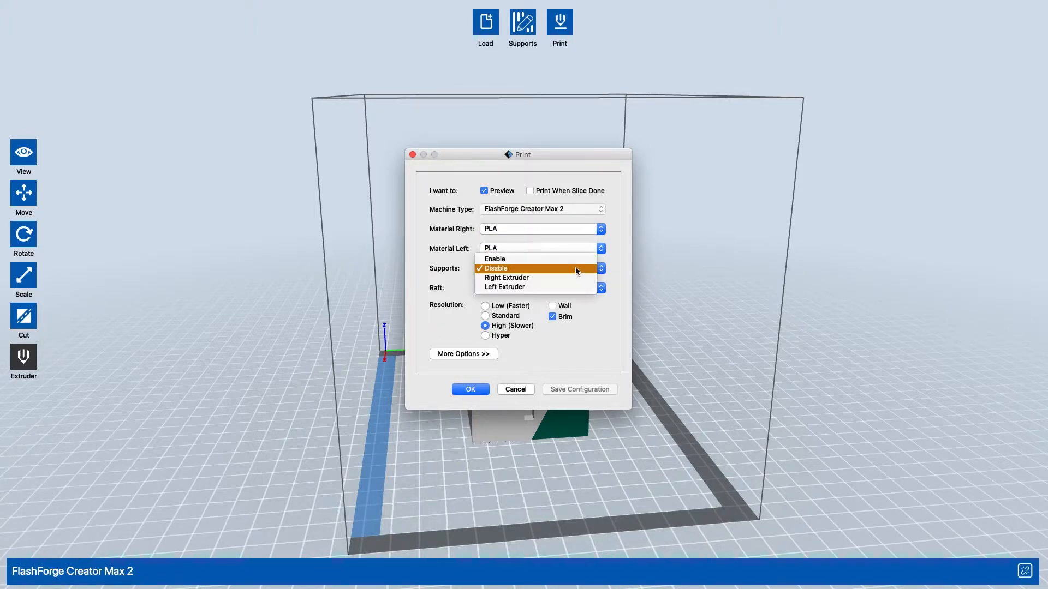
pyautogui.click(585, 267)
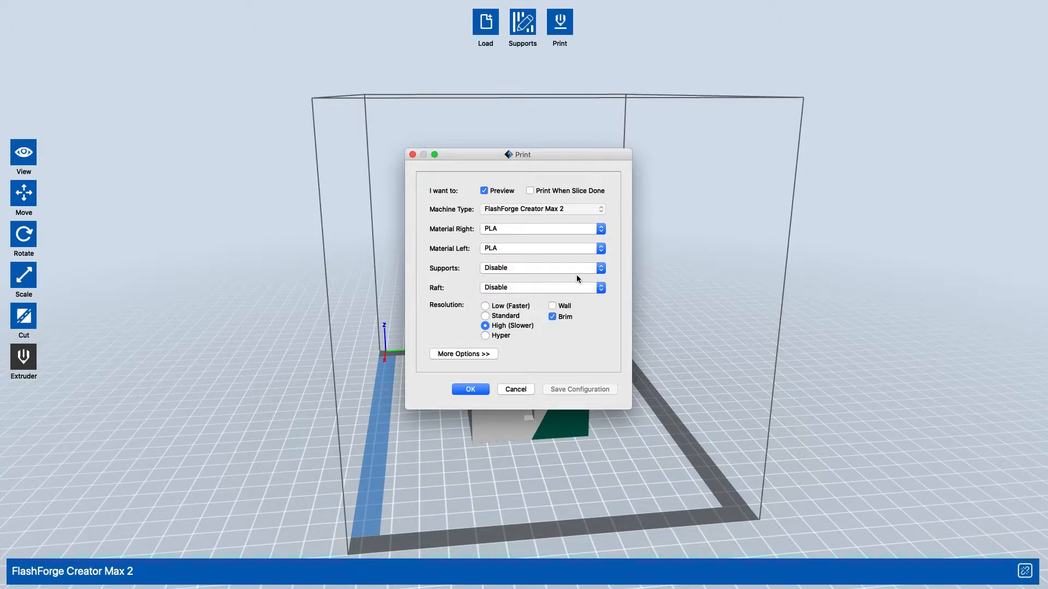
pyautogui.click(577, 290)
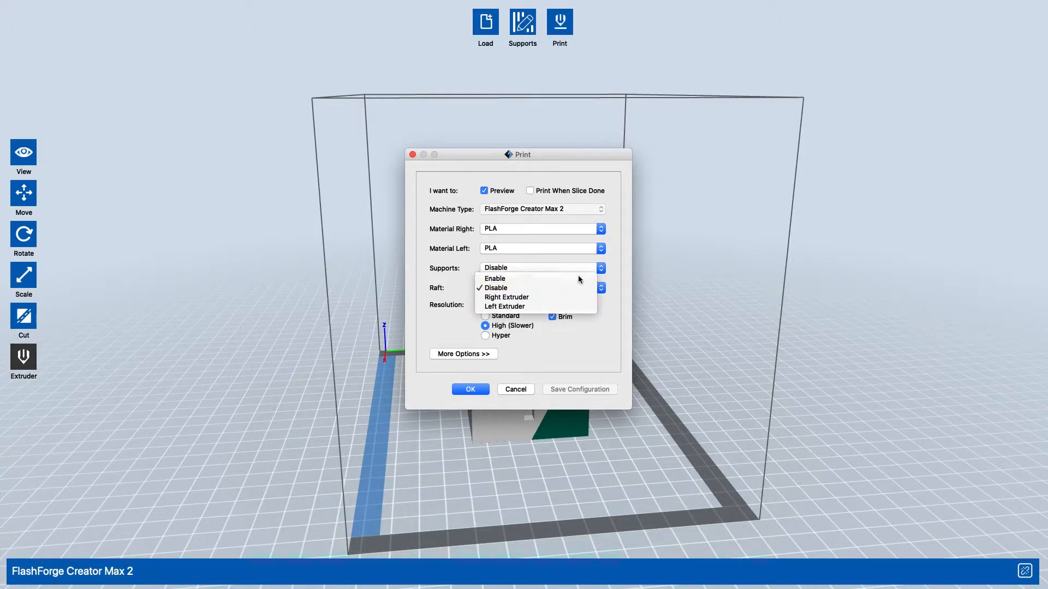
pyautogui.click(579, 279)
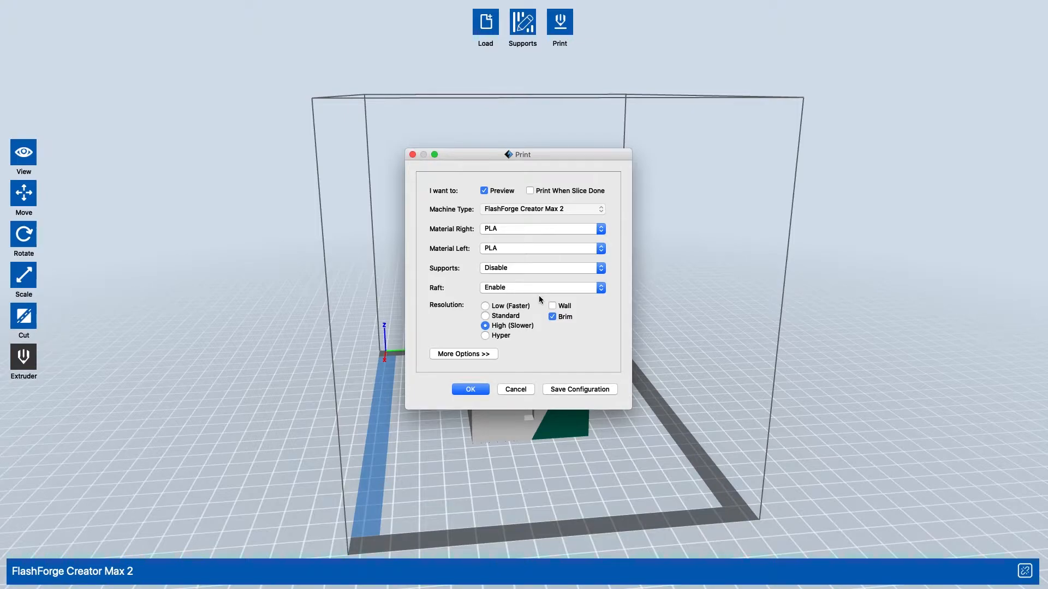
# - Set the print resolution to Standard, enable the wall and expand the additional print options
pyautogui.click(485, 306)
pyautogui.click(509, 316)
pyautogui.click(510, 327)
pyautogui.click(498, 337)
pyautogui.click(560, 306)
pyautogui.click(475, 354)
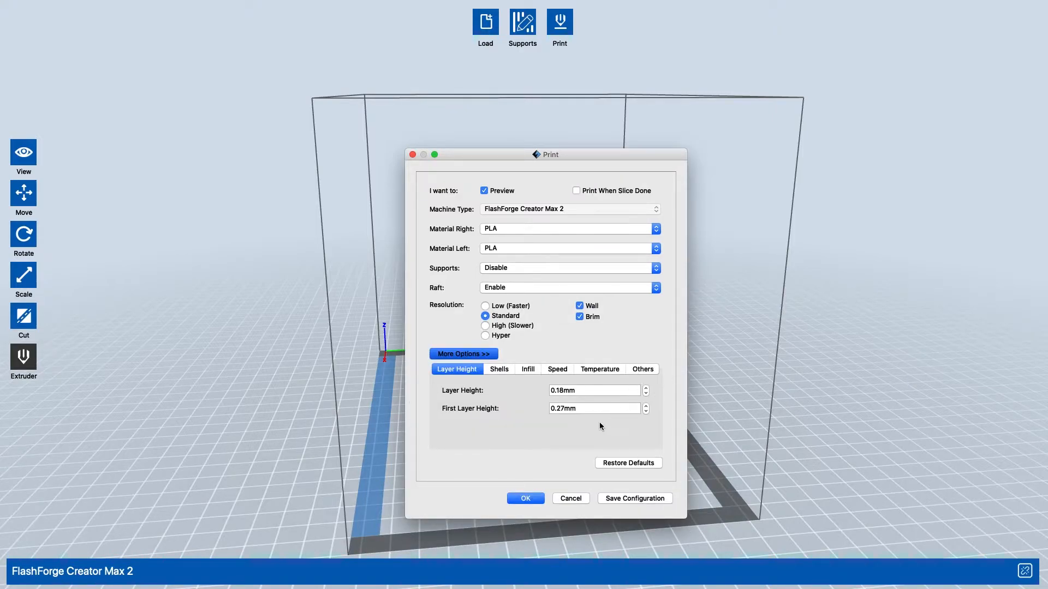
# - Review the shell settings, and set the infill to 30% density with the Triangle pattern
pyautogui.click(499, 370)
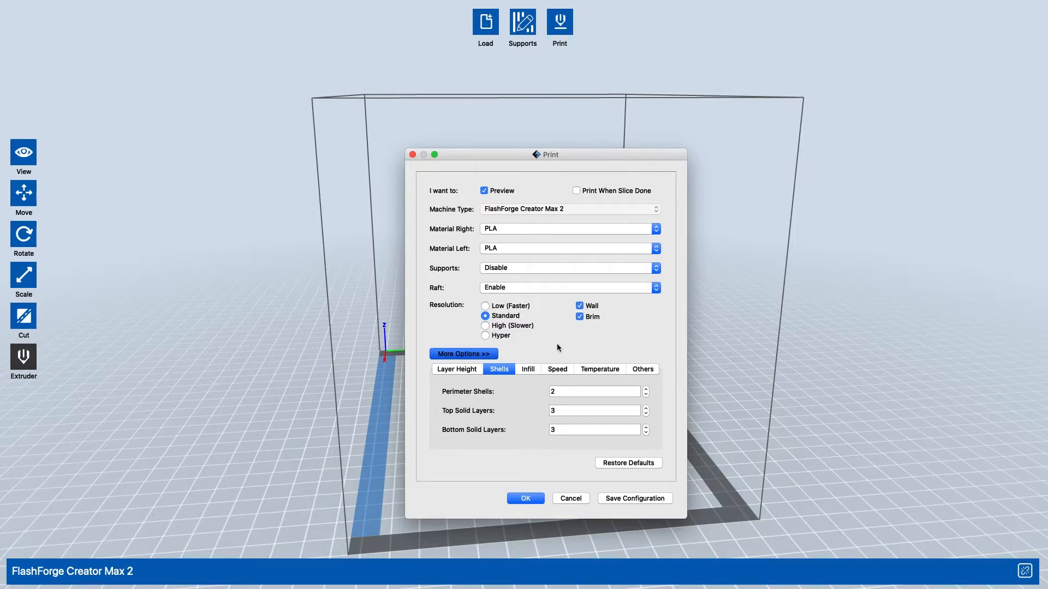
pyautogui.click(535, 371)
pyautogui.click(597, 392)
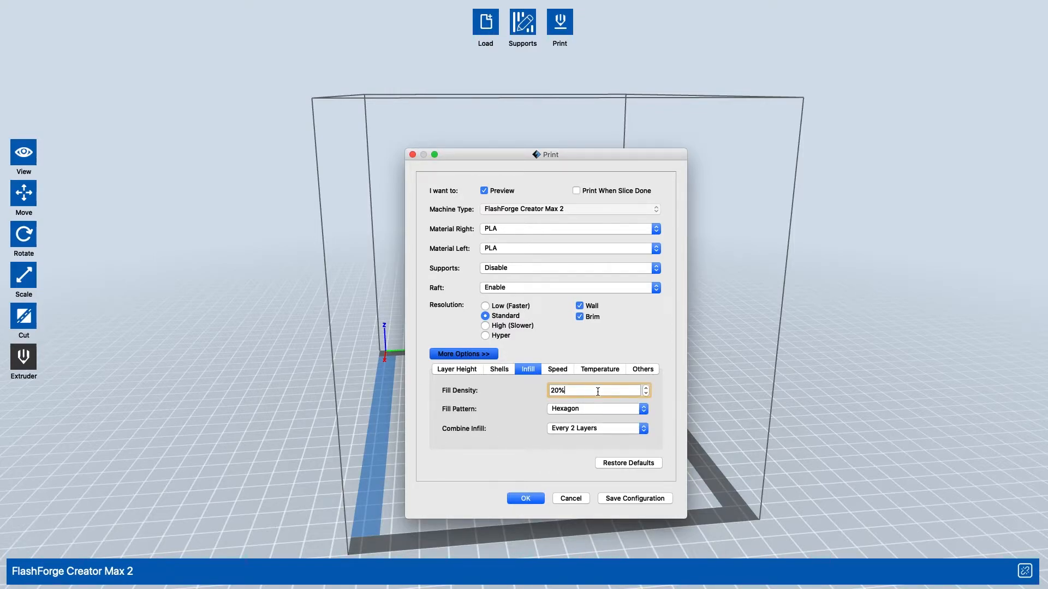
pyautogui.write('30')
pyautogui.click(575, 408)
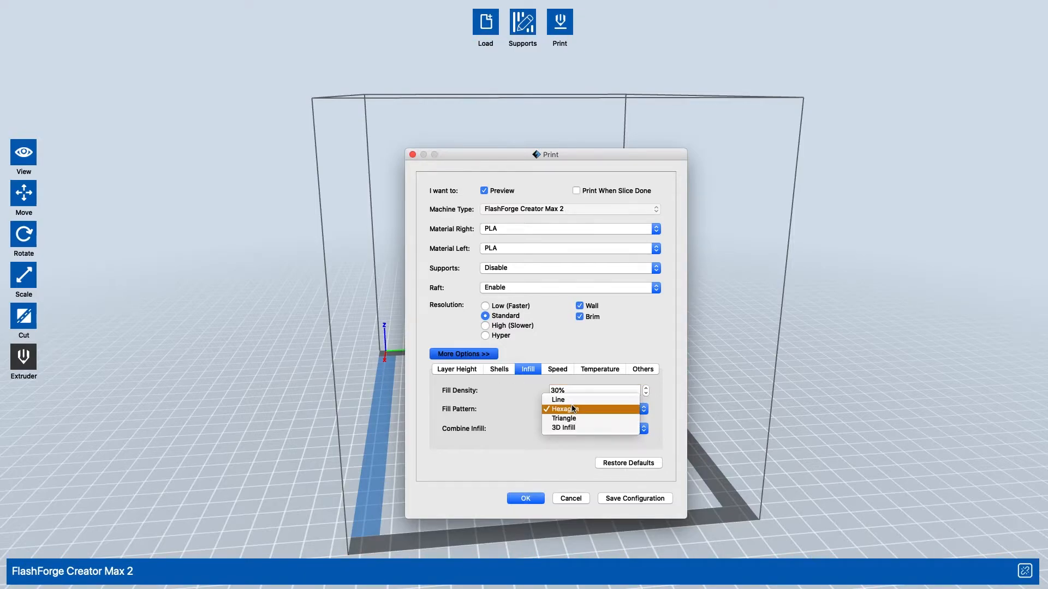
pyautogui.click(624, 421)
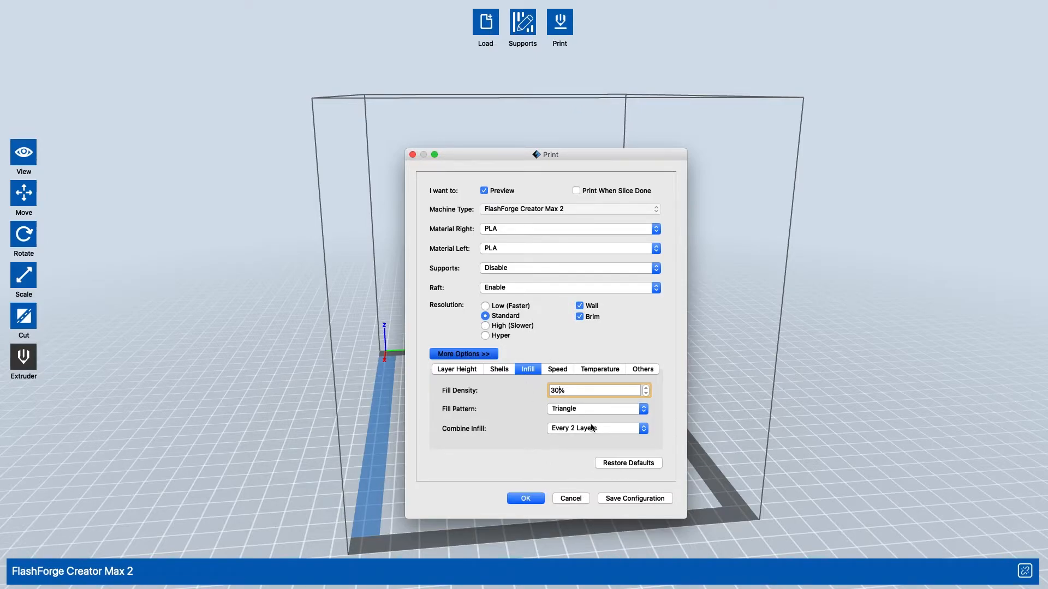
# - Set the print speed to 55 mm/s and edit the travel speed
pyautogui.click(557, 369)
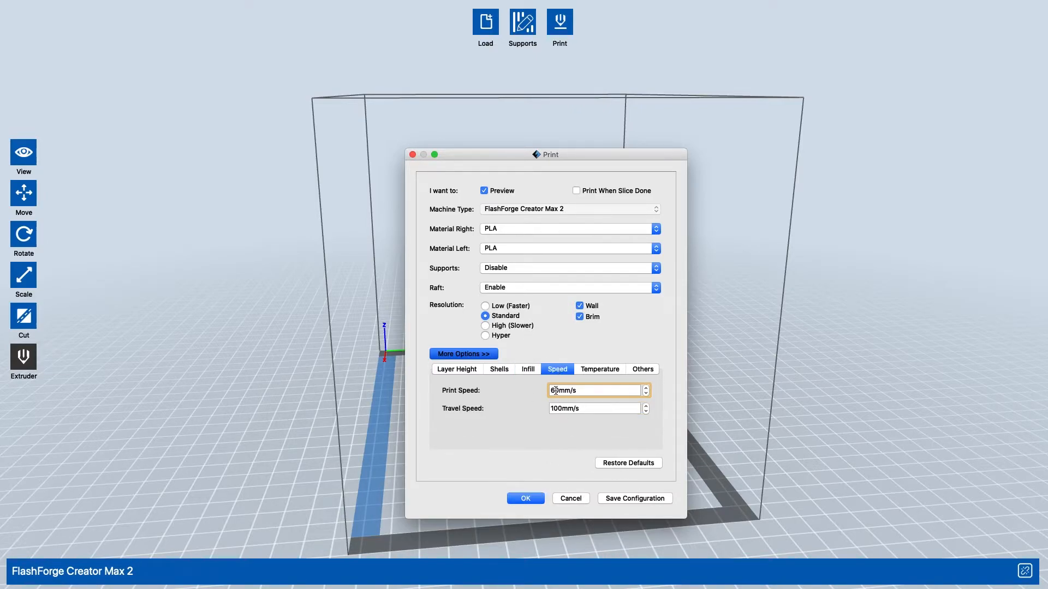
pyautogui.press('BackSpace')
pyautogui.press('BackSpace')
pyautogui.write('50')
pyautogui.click(549, 408)
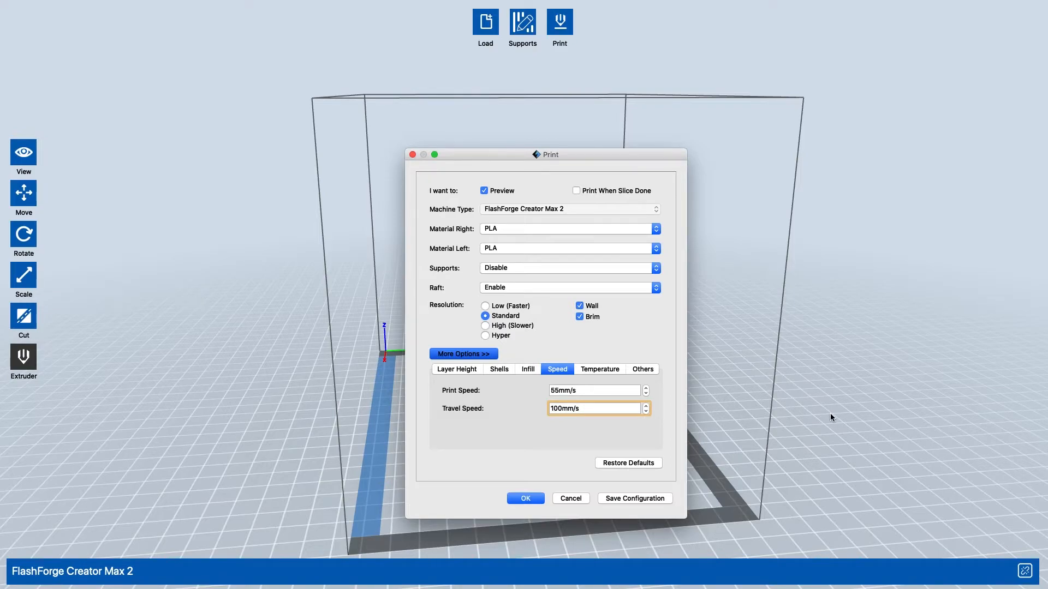
pyautogui.press('Delete')
pyautogui.press('Delete')
pyautogui.write('0')
pyautogui.press('BackSpace')
pyautogui.write('5')
# - Set both the right and left extruder temperatures to 215°C and the platform temperature to 45°C
pyautogui.click(602, 370)
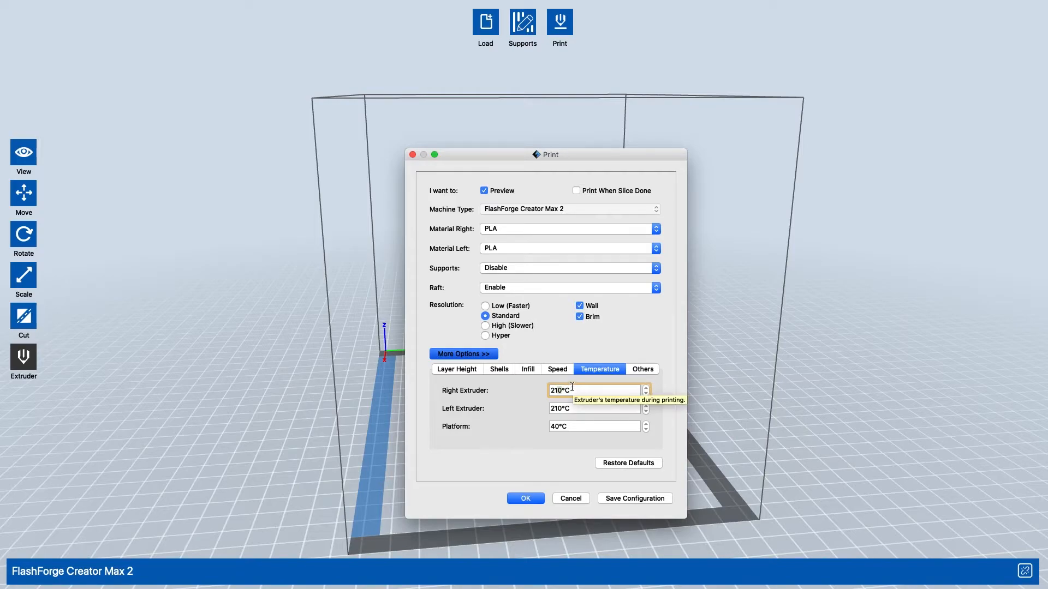
pyautogui.write('5')
pyautogui.click(559, 407)
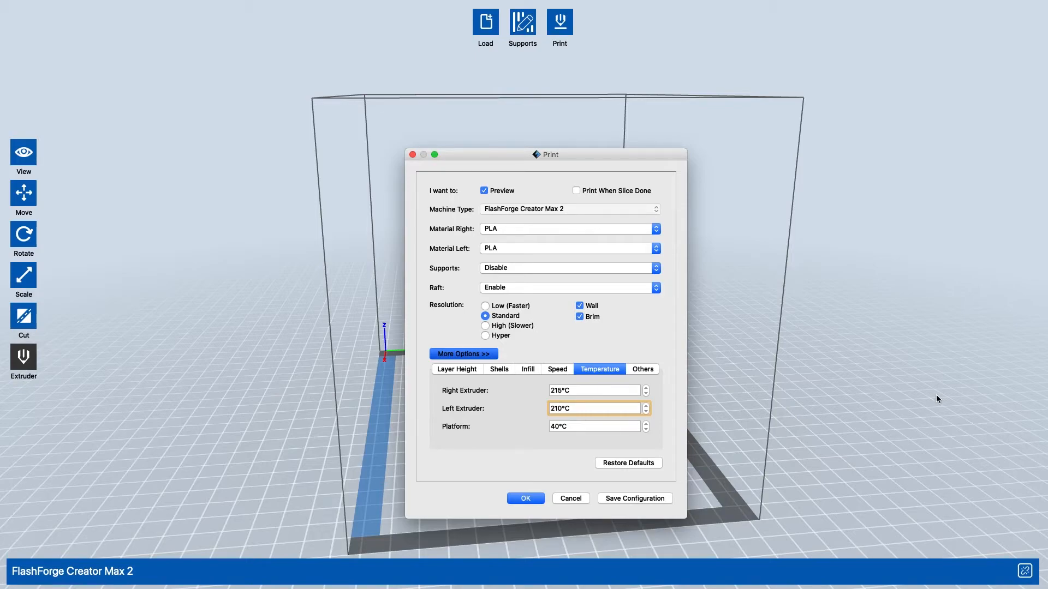
pyautogui.press('BackSpace')
pyautogui.write('5')
pyautogui.click(559, 426)
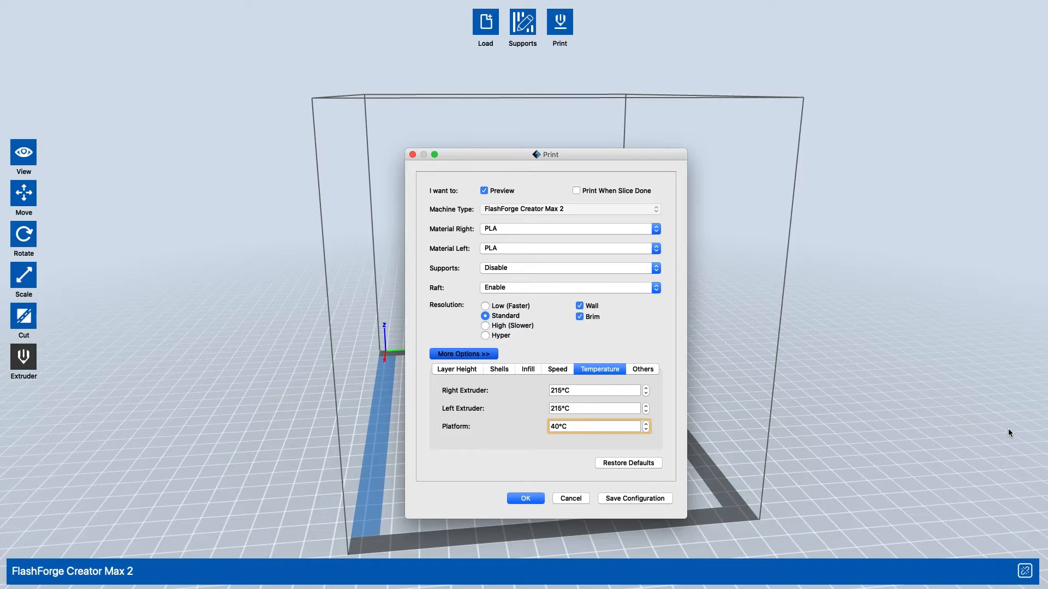
pyautogui.press('BackSpace')
pyautogui.write('5')
# - Review the cooling fan control options in the other settings and keep ON (when raft bottom printed)
pyautogui.click(643, 370)
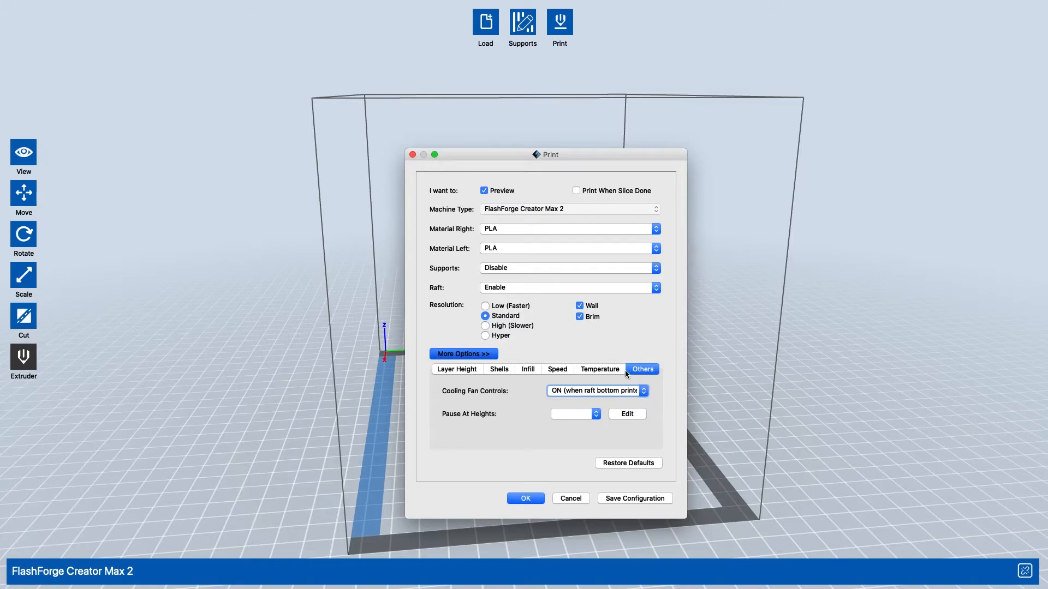
pyautogui.click(620, 391)
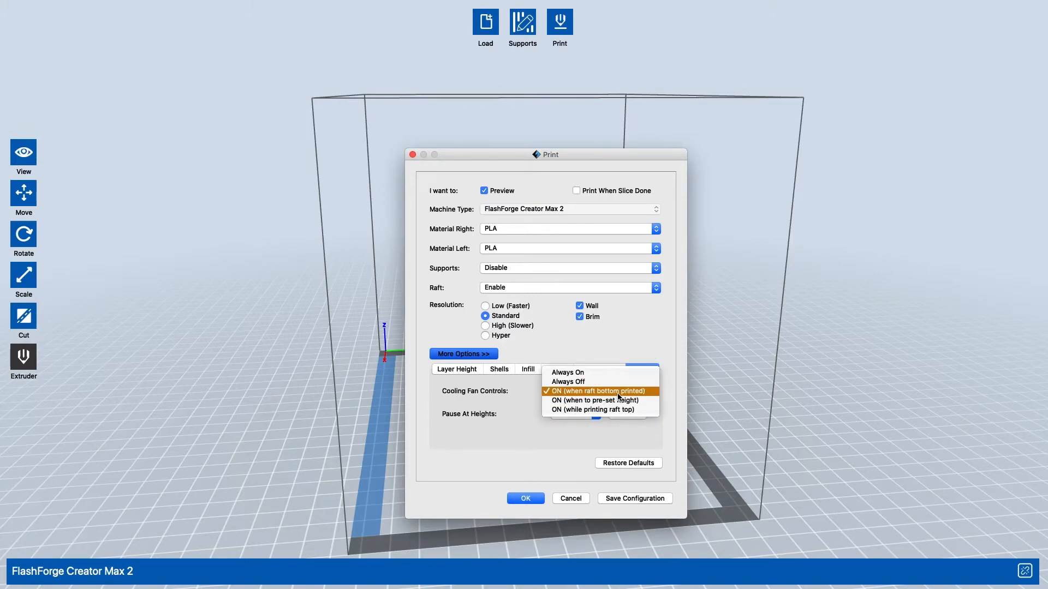
pyautogui.click(655, 389)
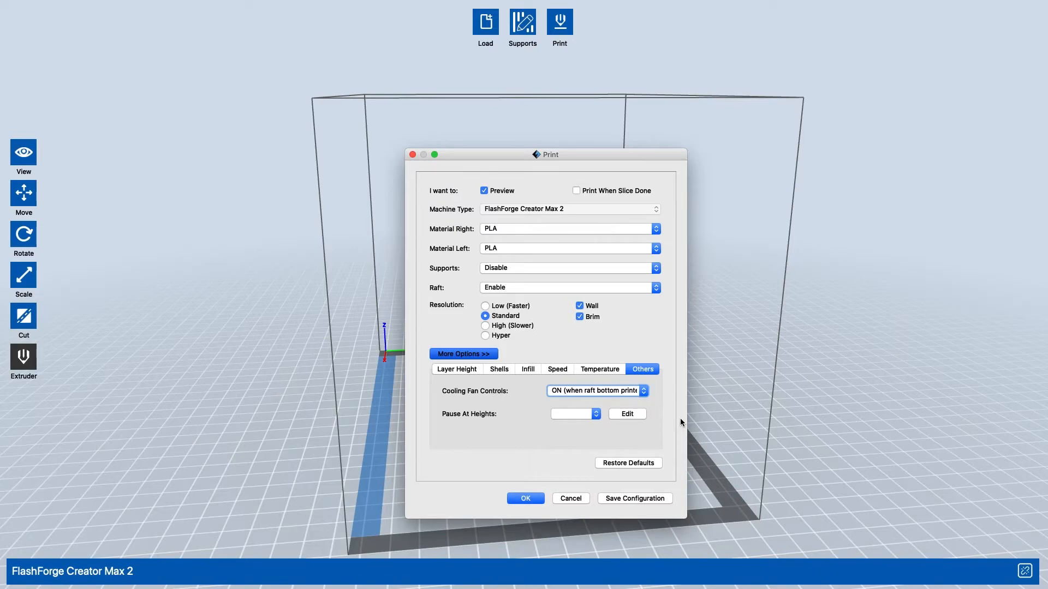
# - Confirm the print settings and continue slicing even with the models off the platform
pyautogui.click(535, 500)
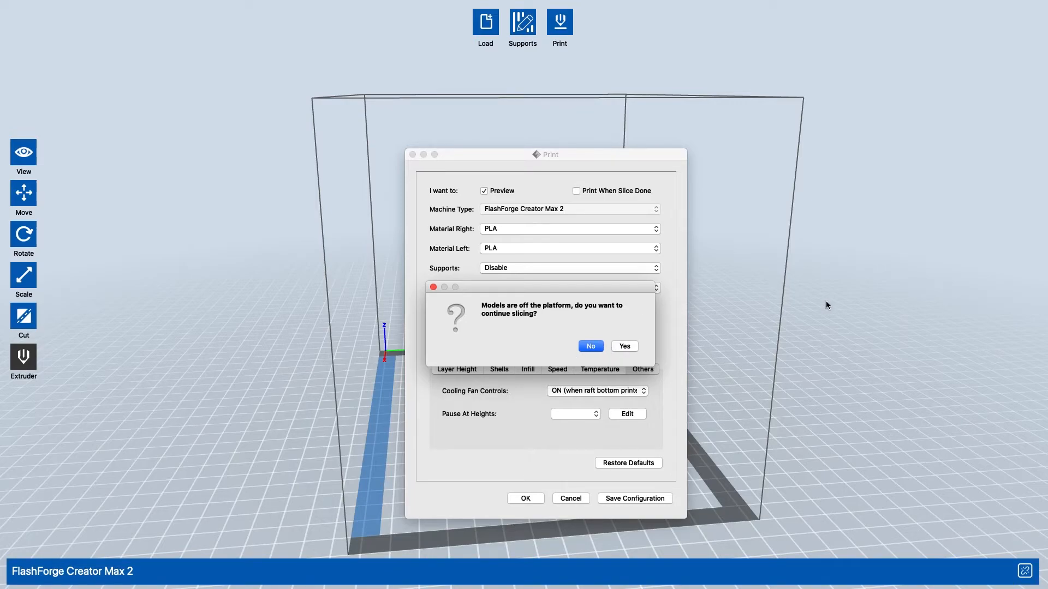
pyautogui.click(595, 344)
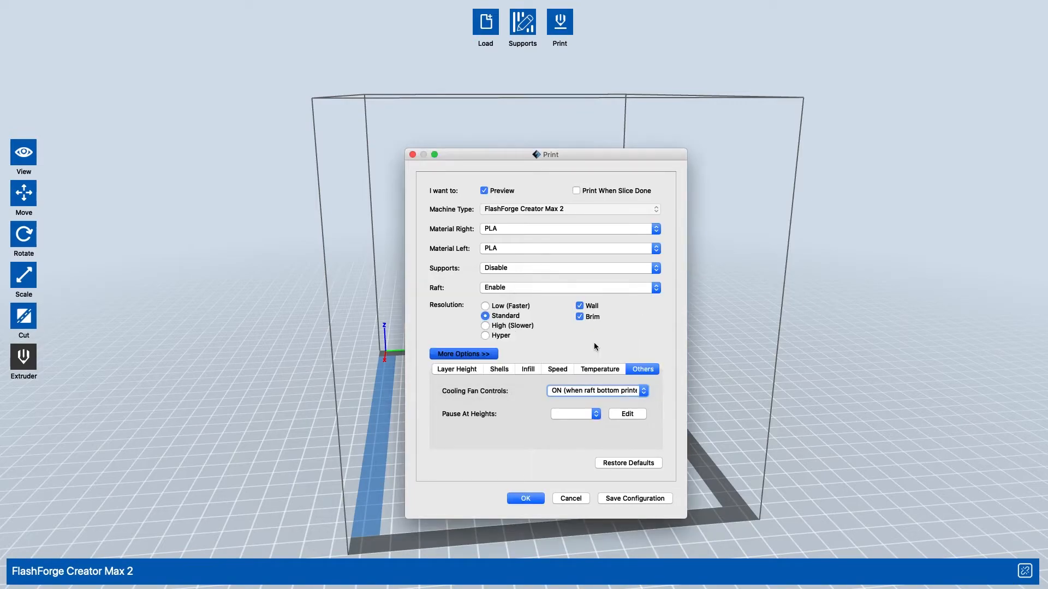
pyautogui.click(524, 498)
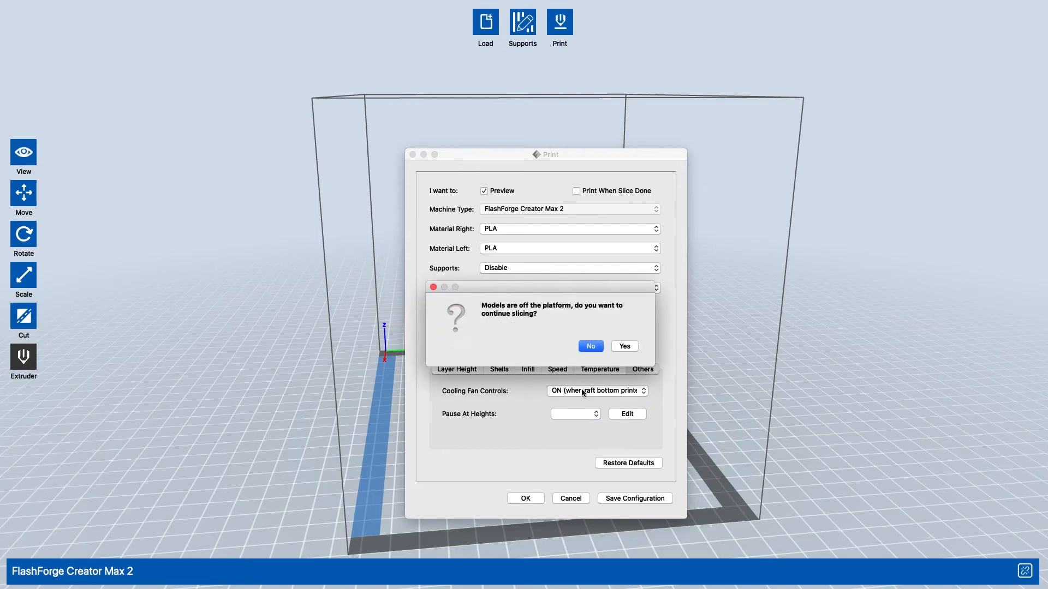
pyautogui.click(624, 346)
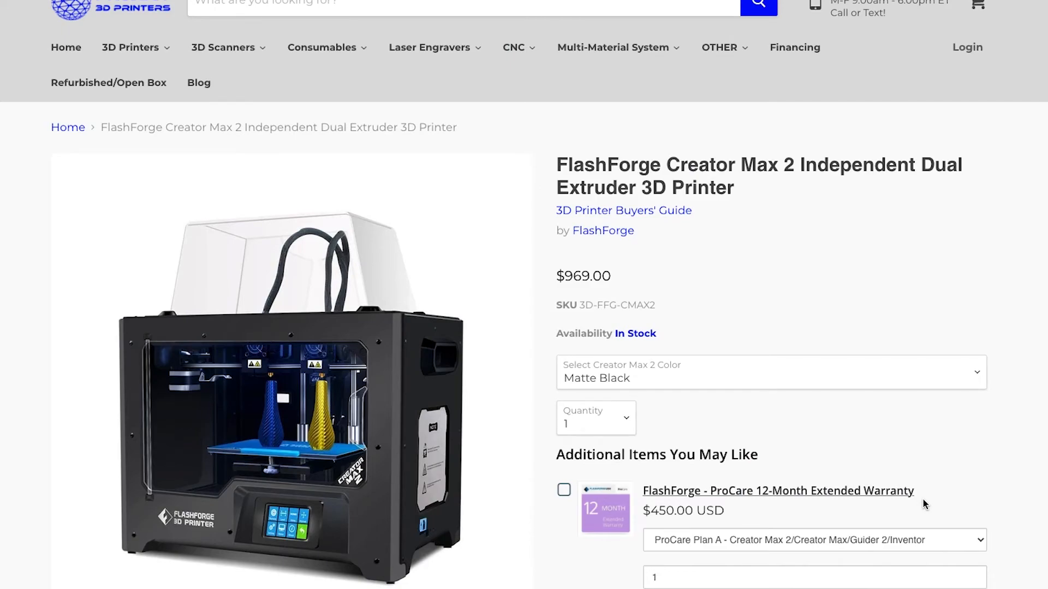
# - Switch to the Project 3D Printers page for the FlashForge Creator Max 2, compare both printer colors and select Sky Gray
pyautogui.scroll(1, 922, 499)
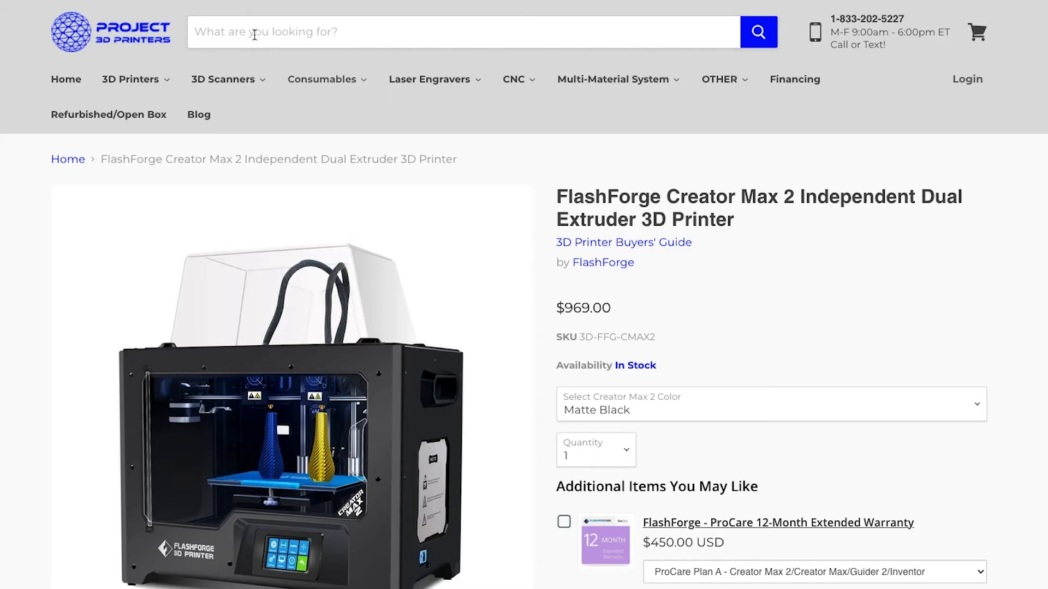
pyautogui.scroll(-1, 246, 393)
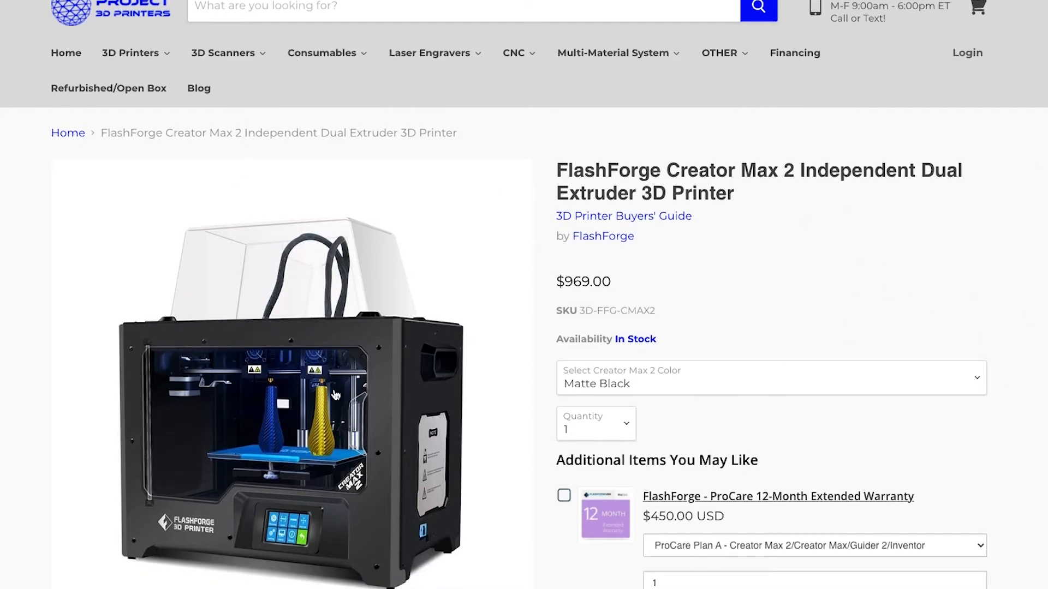
pyautogui.scroll(-2, 878, 250)
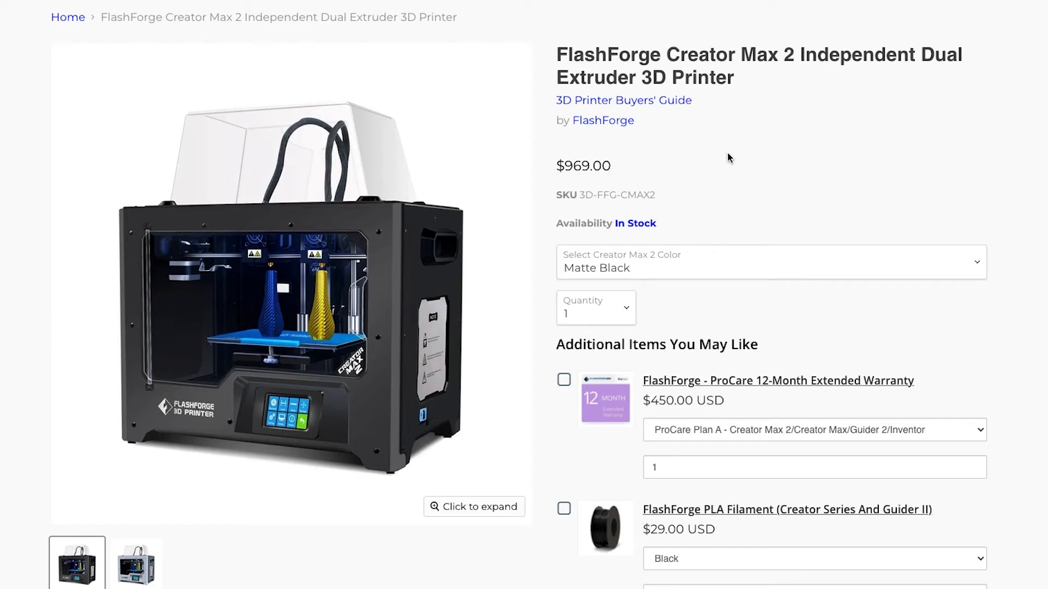
pyautogui.click(721, 273)
pyautogui.click(715, 277)
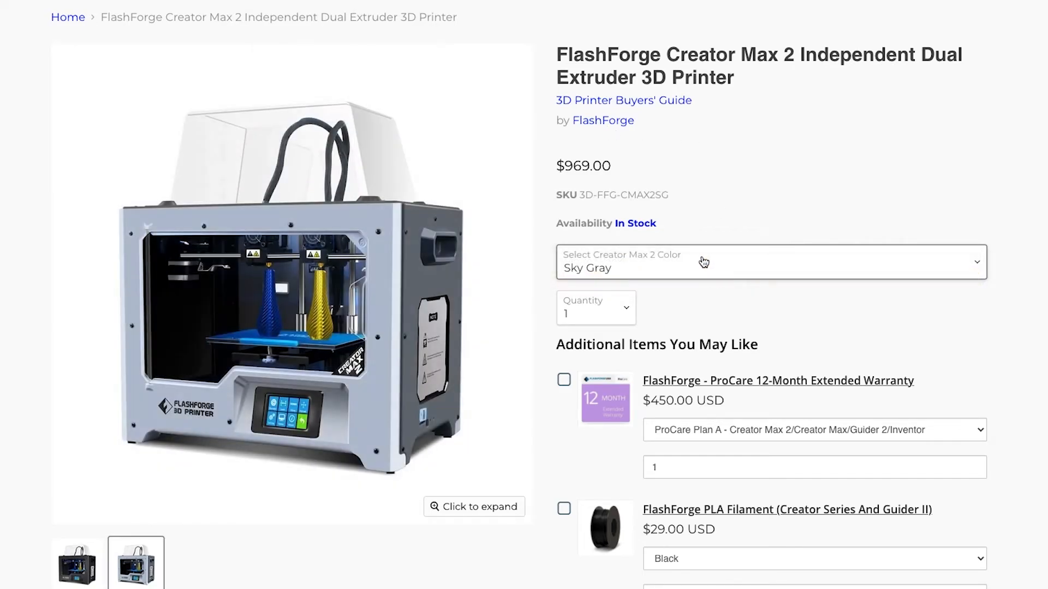
pyautogui.click(678, 273)
pyautogui.click(693, 250)
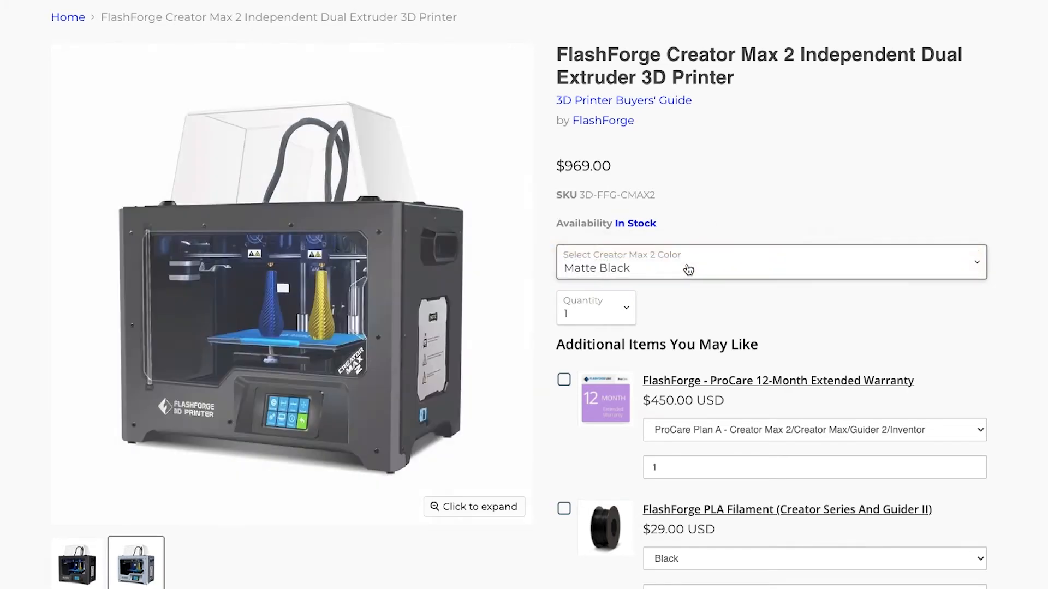
pyautogui.click(680, 270)
pyautogui.click(680, 276)
# - Check the quantity options, keep the quantity at 1 and look over the printer's product page
pyautogui.click(606, 305)
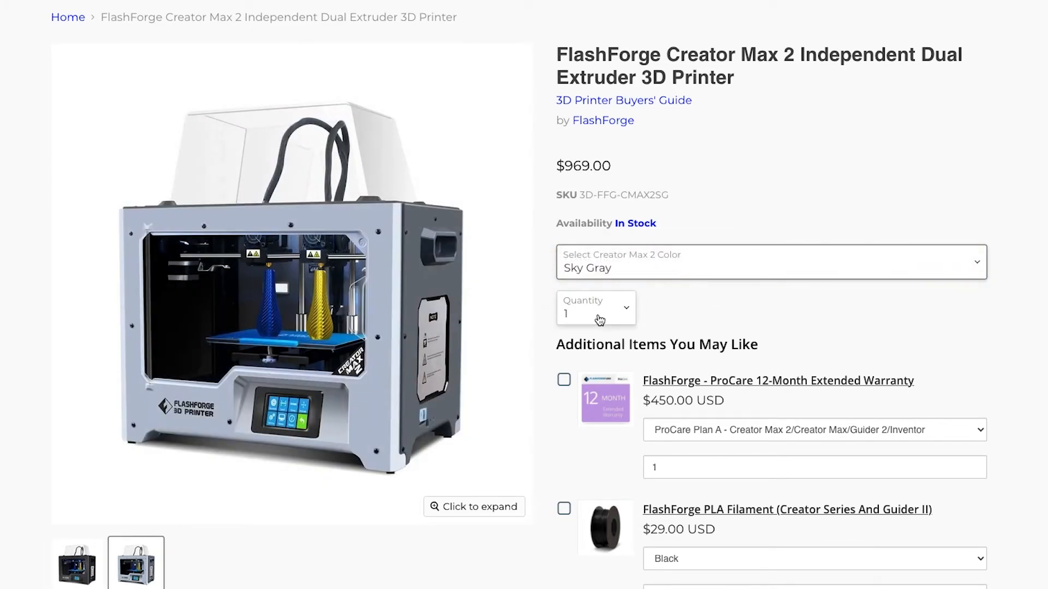
pyautogui.click(682, 301)
pyautogui.scroll(3, 745, 487)
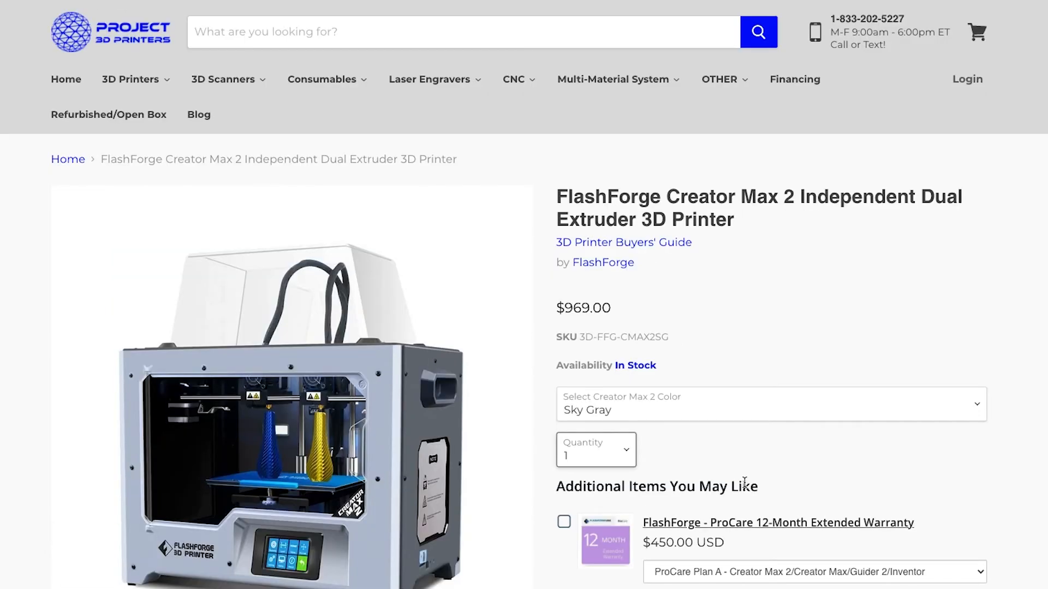
pyautogui.scroll(-3, 745, 487)
pyautogui.scroll(2, 744, 482)
pyautogui.scroll(1, 744, 483)
pyautogui.scroll(-2, 744, 482)
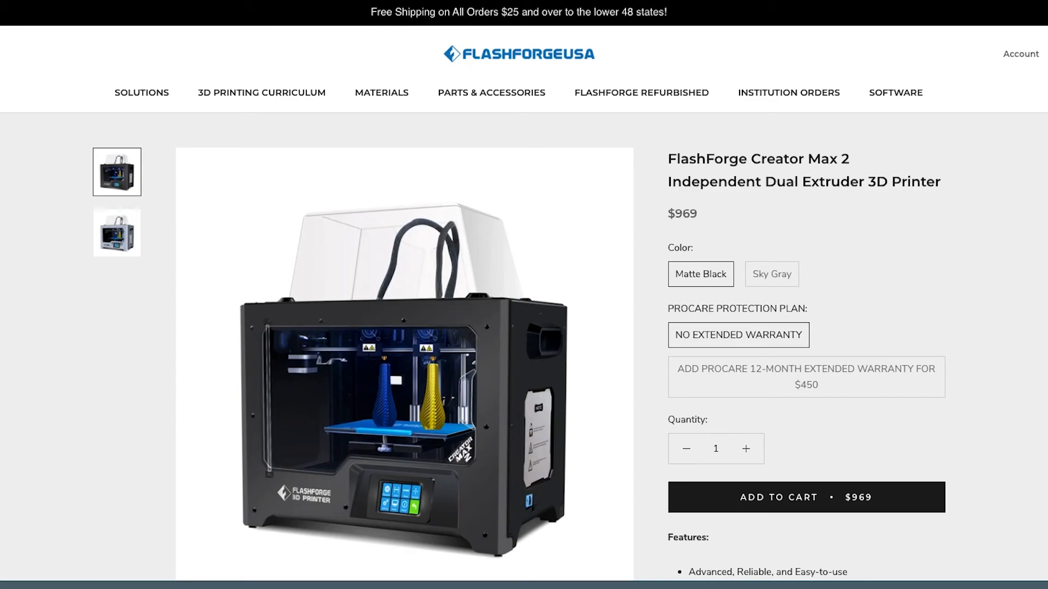
# - On the FlashForge USA page for the Creator Max 2, try the Sky Gray color and return to Matte Black
pyautogui.click(775, 272)
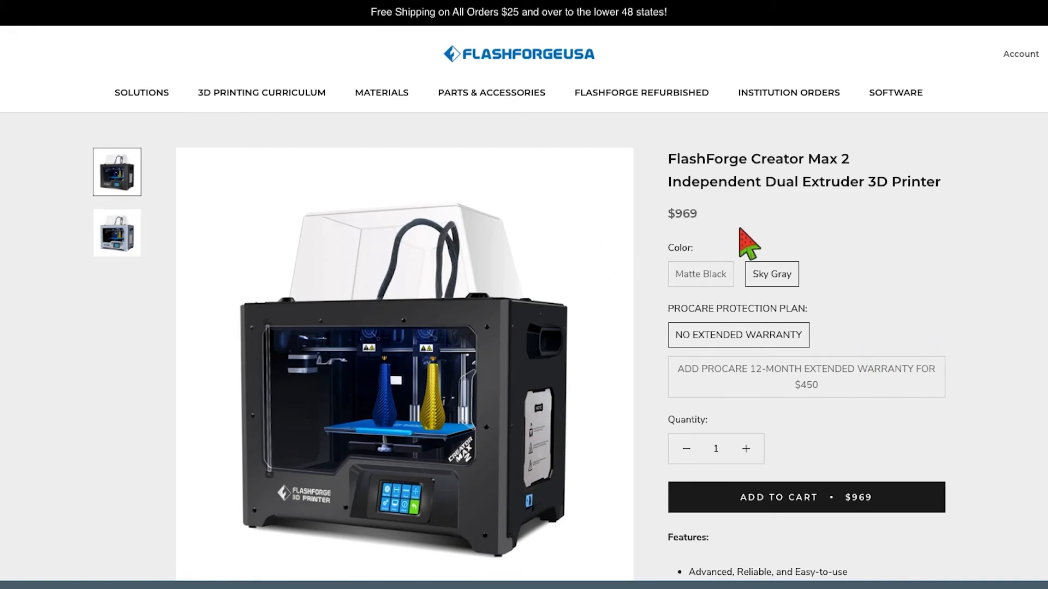
pyautogui.click(704, 270)
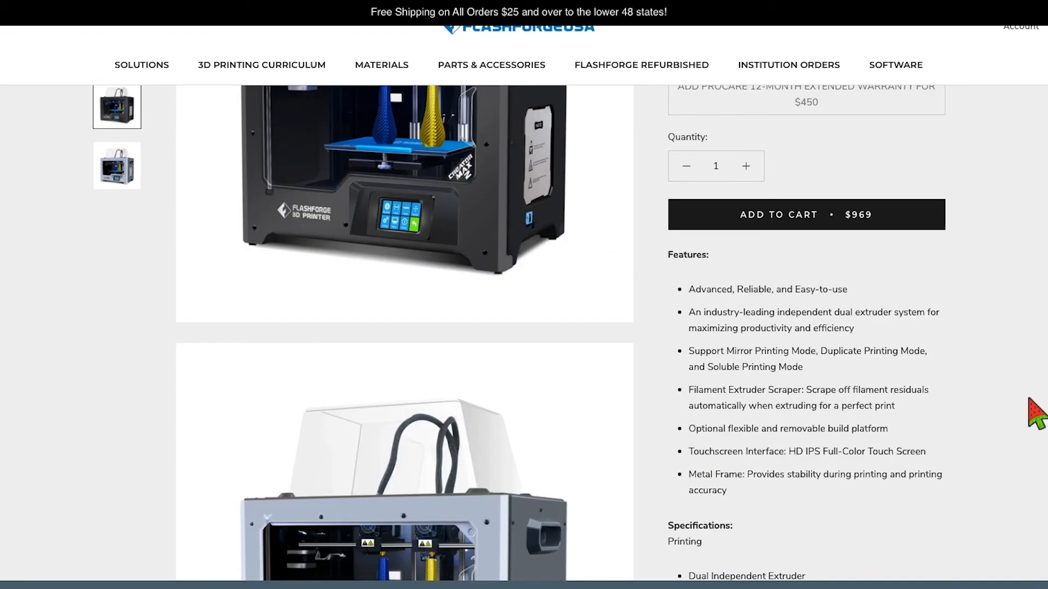